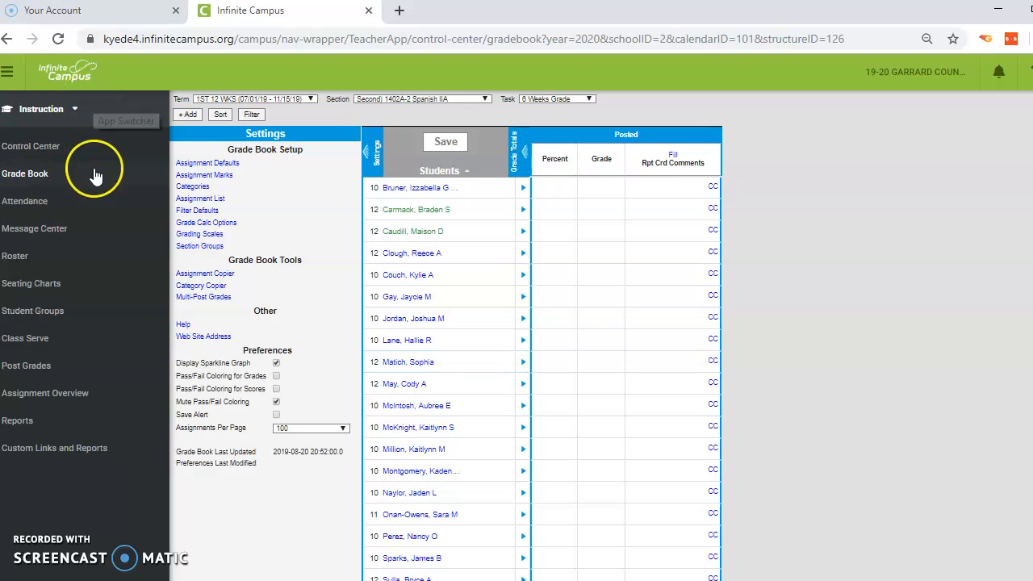
- Open the category list from the Grade Book setup settings
click(81, 113)
click(82, 113)
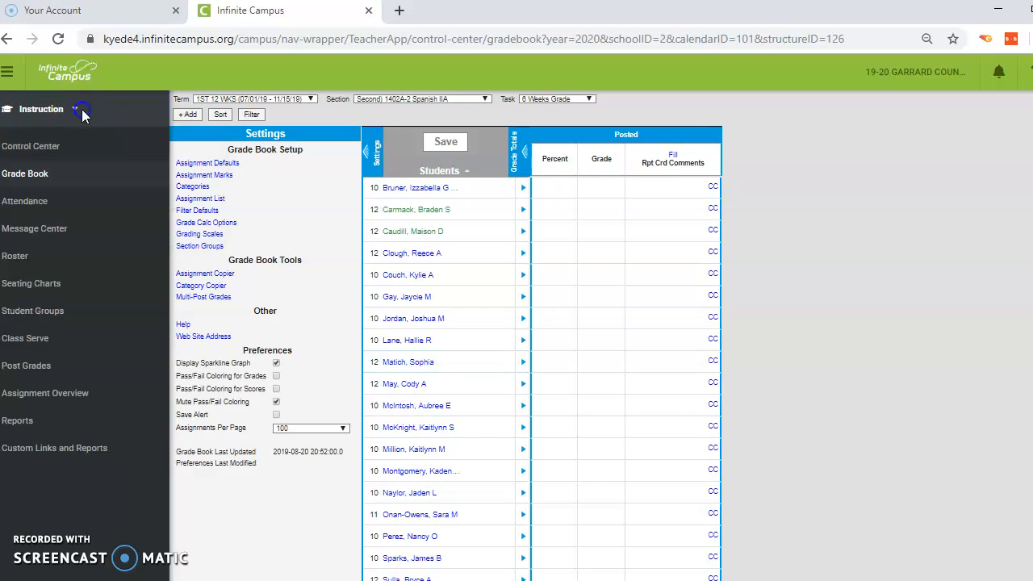
click(28, 173)
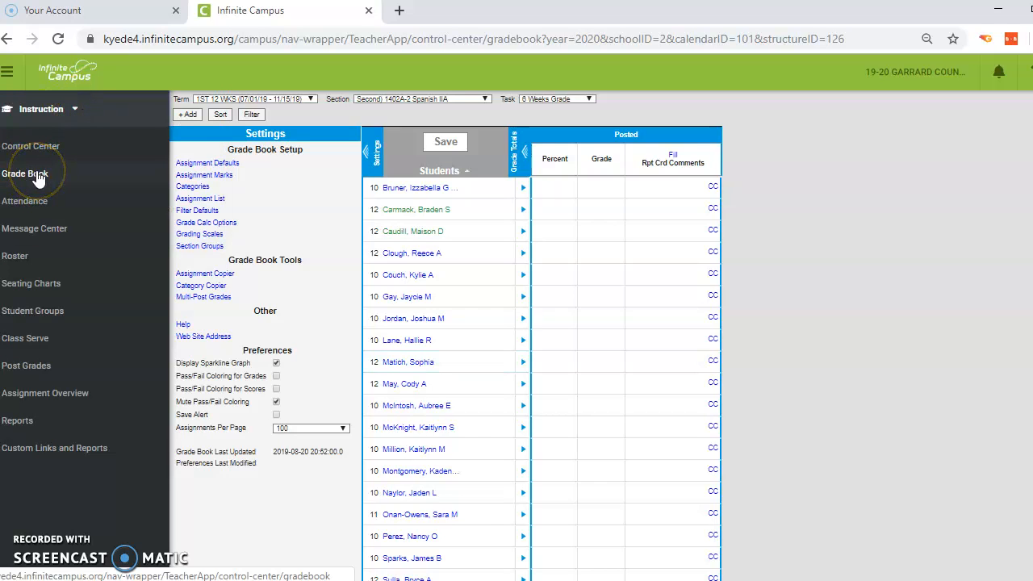
click(199, 188)
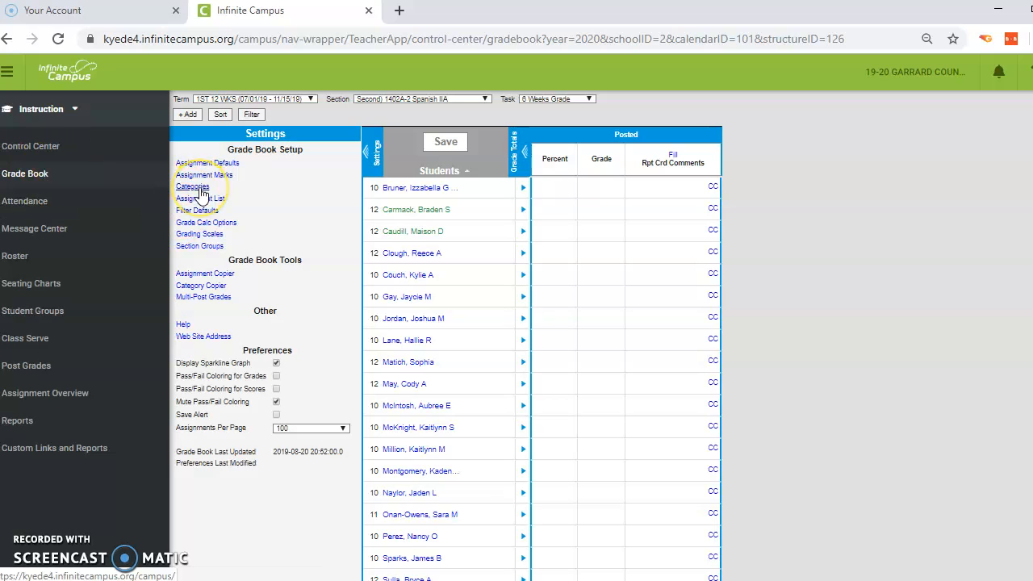
click(200, 190)
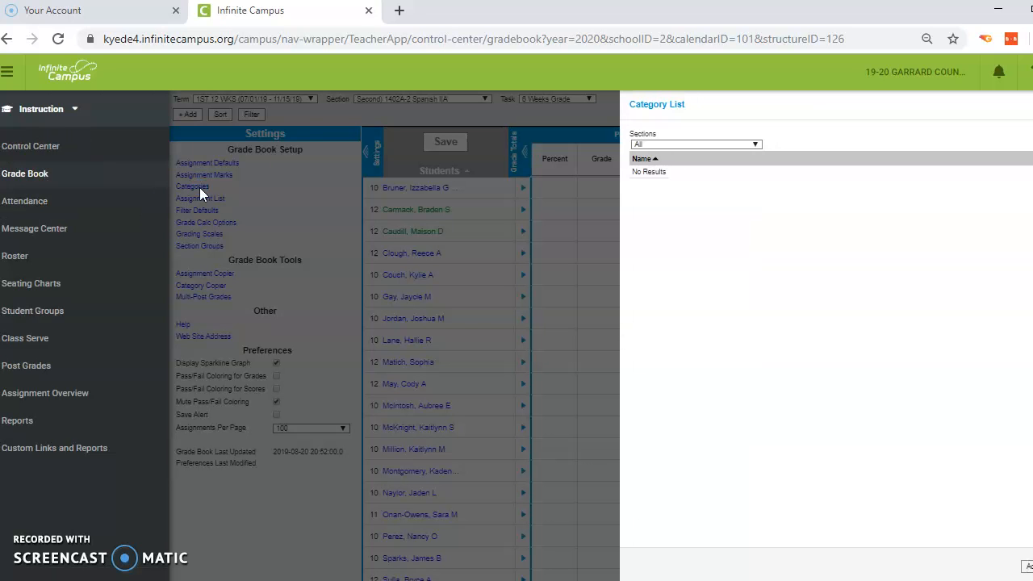
click(707, 147)
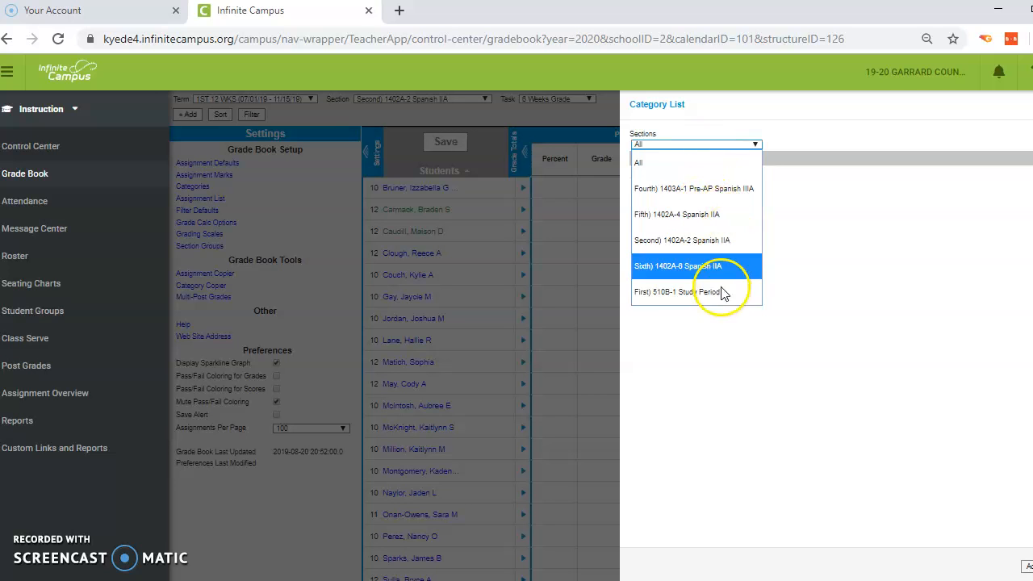
click(714, 241)
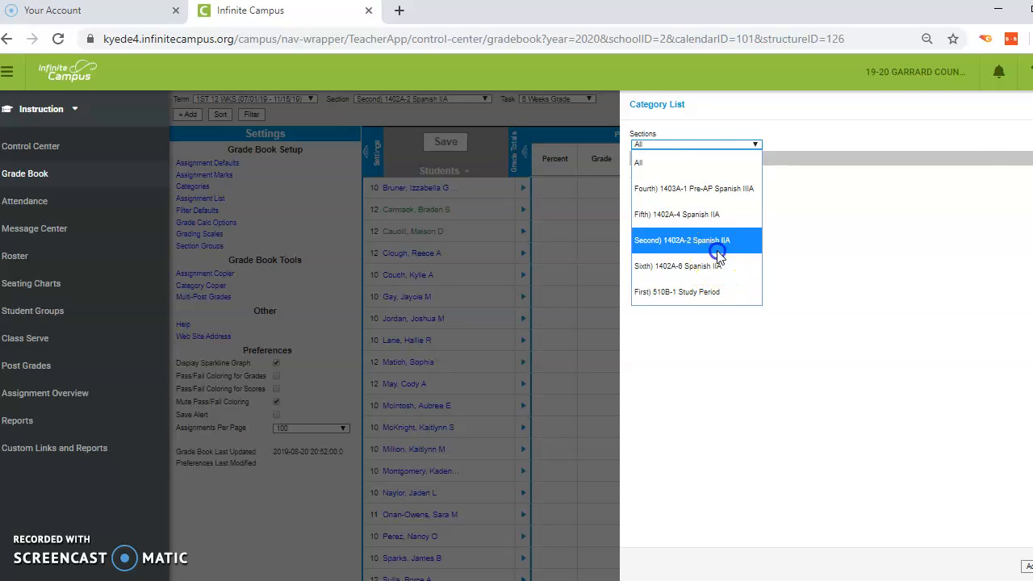
click(746, 146)
click(736, 162)
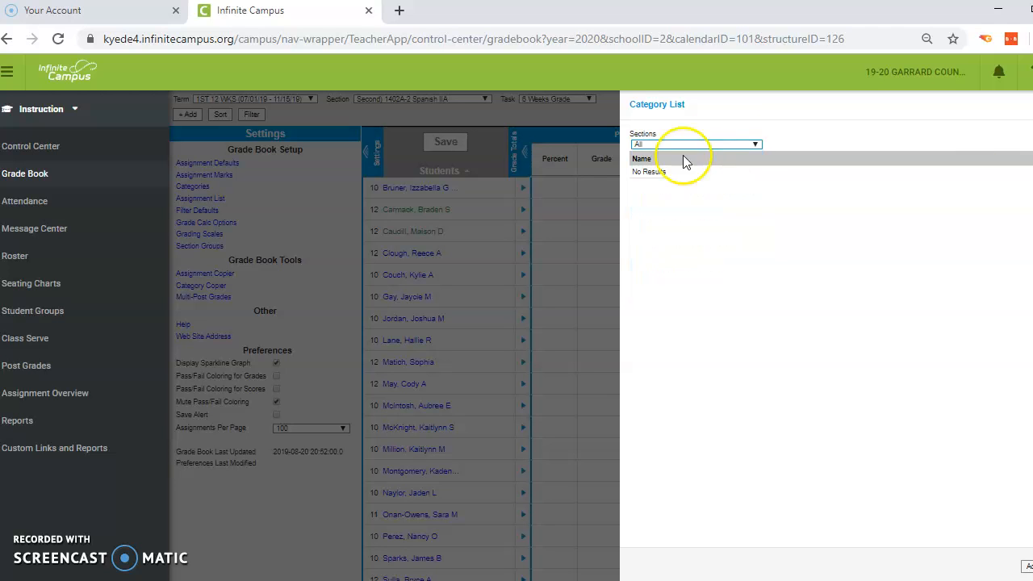
- Add and save a grading category named Participation for all sections with a weight of 0.05
click(1026, 570)
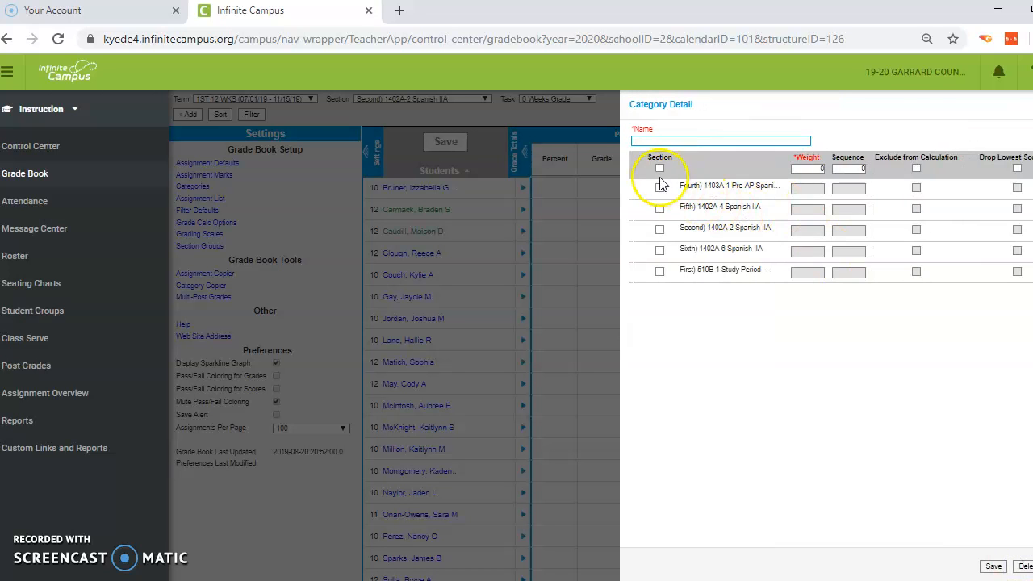
click(660, 168)
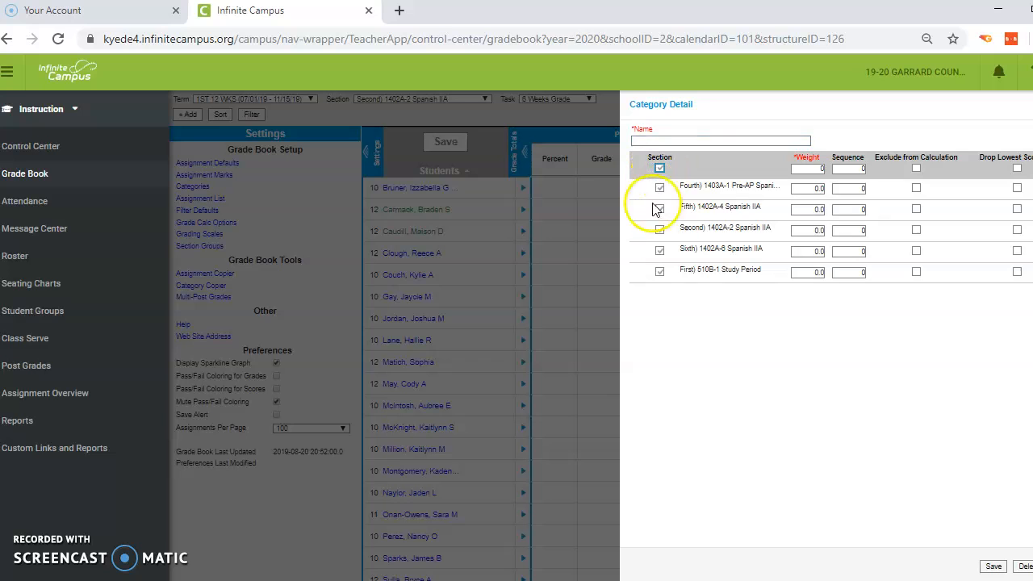
click(694, 140)
text(Pa)
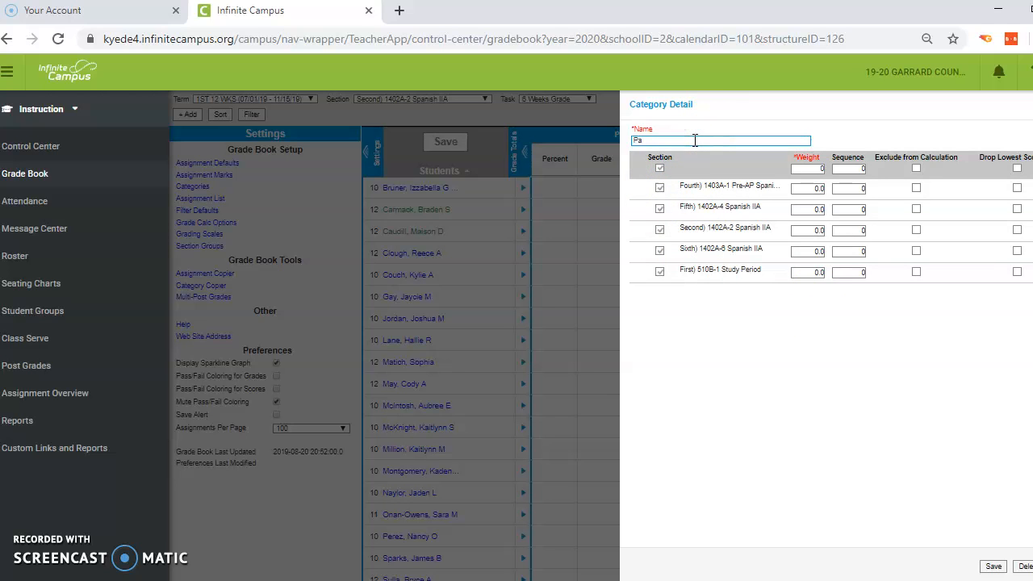
text(rticipation)
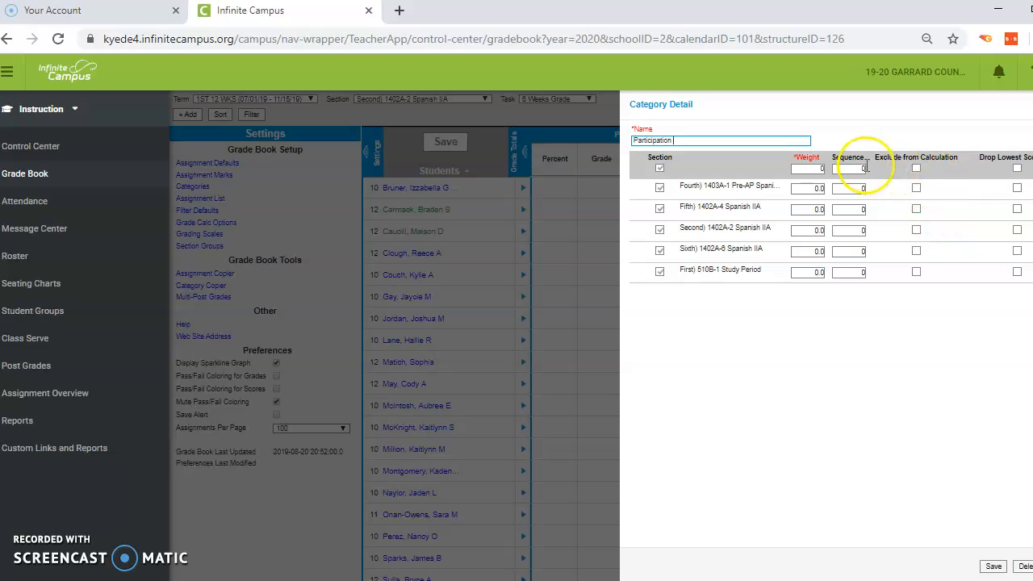
click(822, 170)
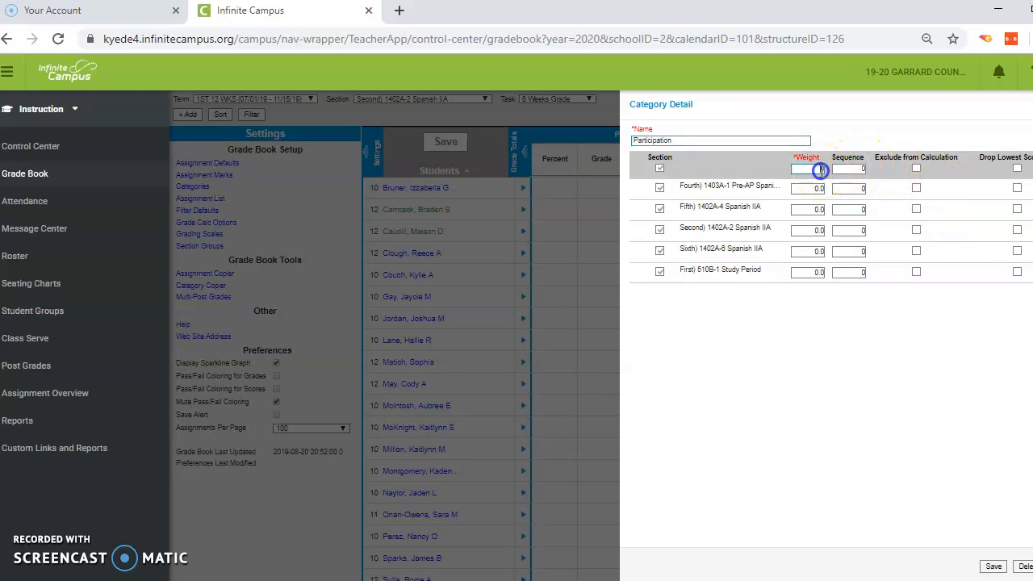
text(.05)
click(849, 339)
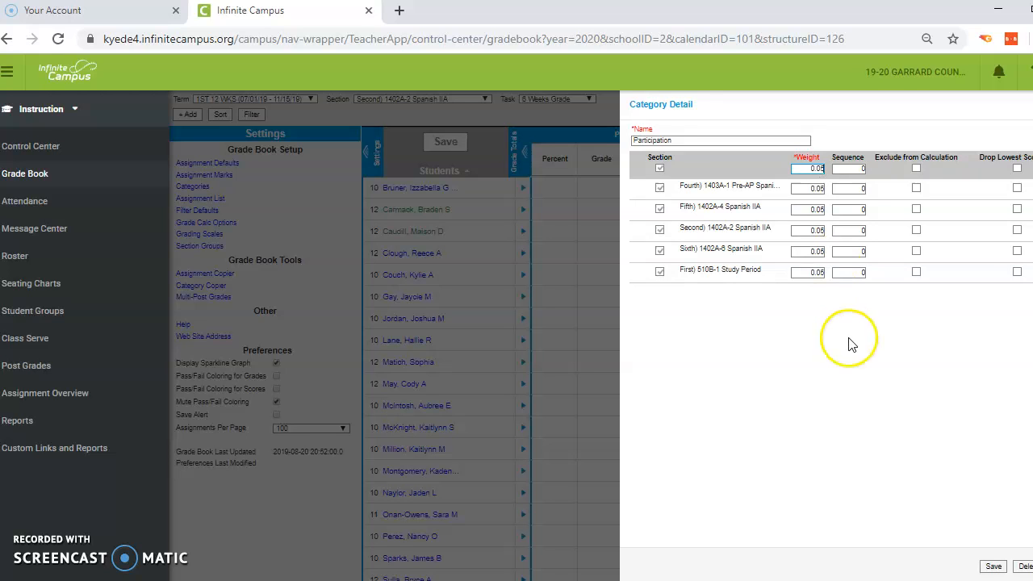
click(994, 567)
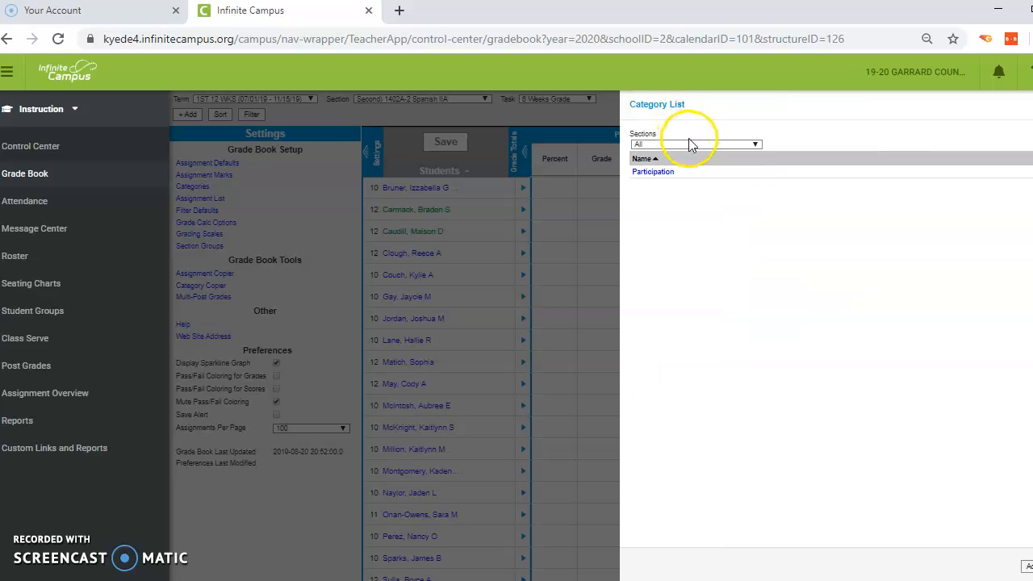
- Add and save a grading category named Homework for all sections with a weight of 0.10
click(1027, 569)
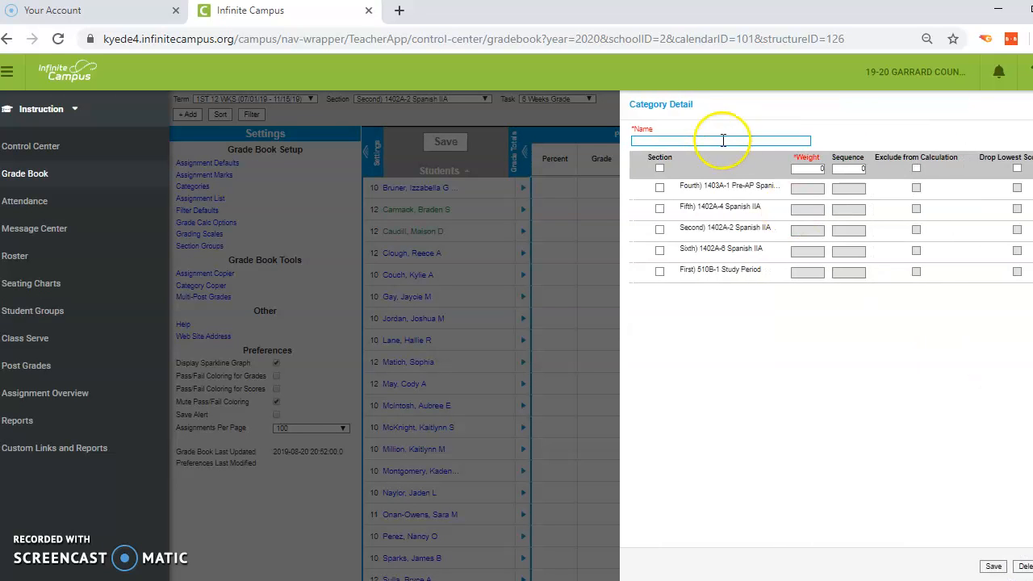
click(722, 141)
text(H)
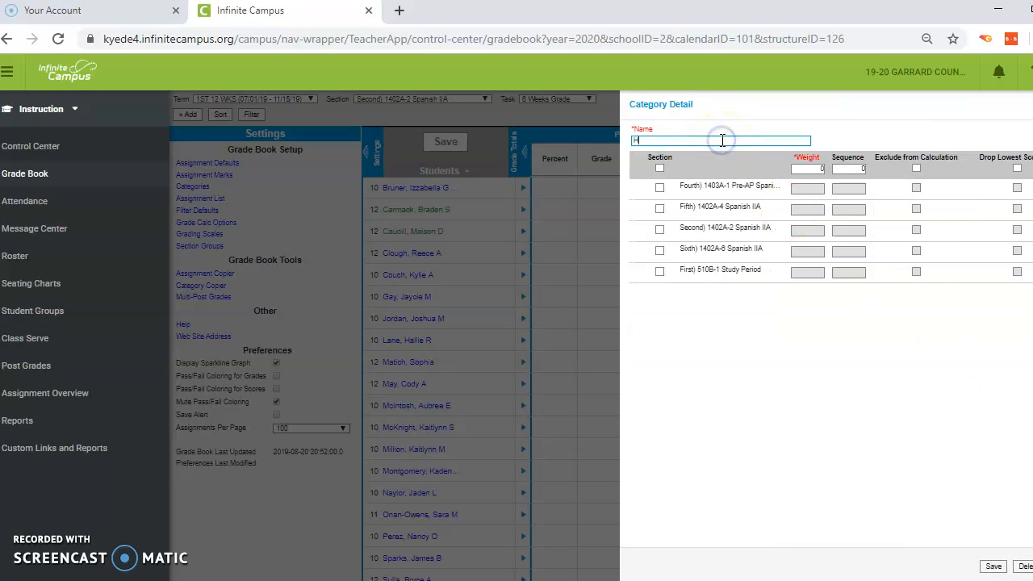
text(omework)
click(660, 168)
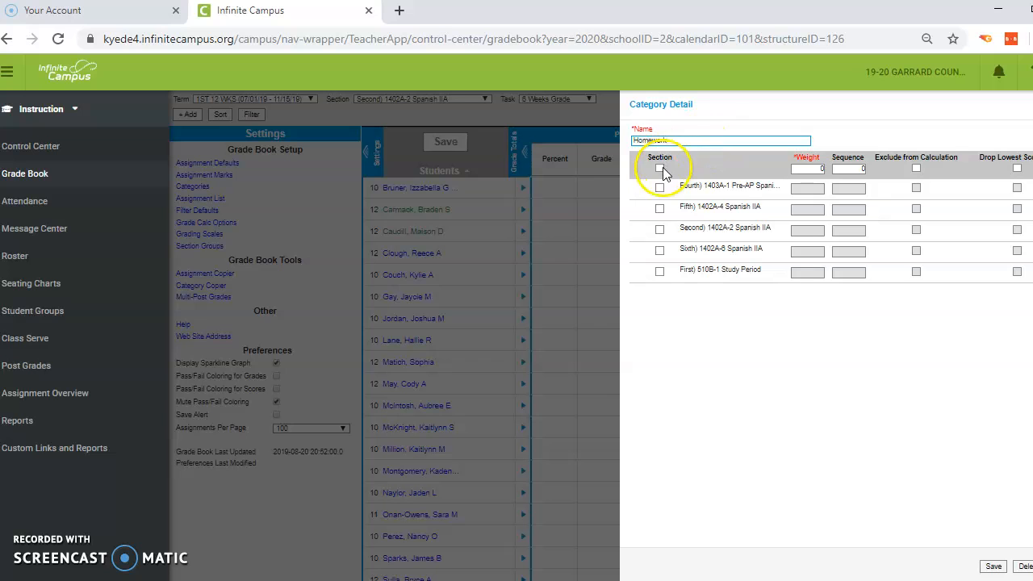
click(862, 186)
click(815, 169)
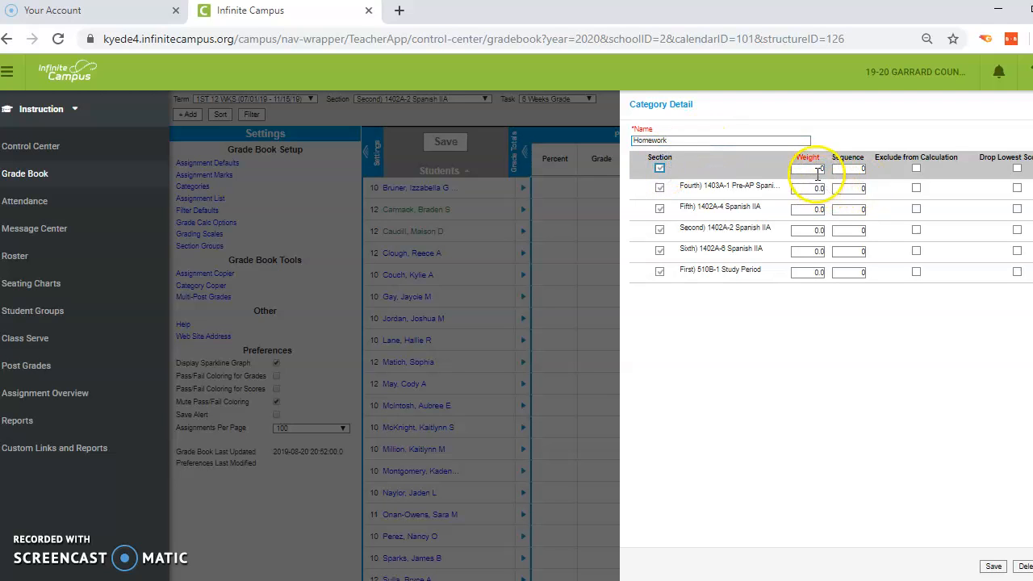
text(0.10)
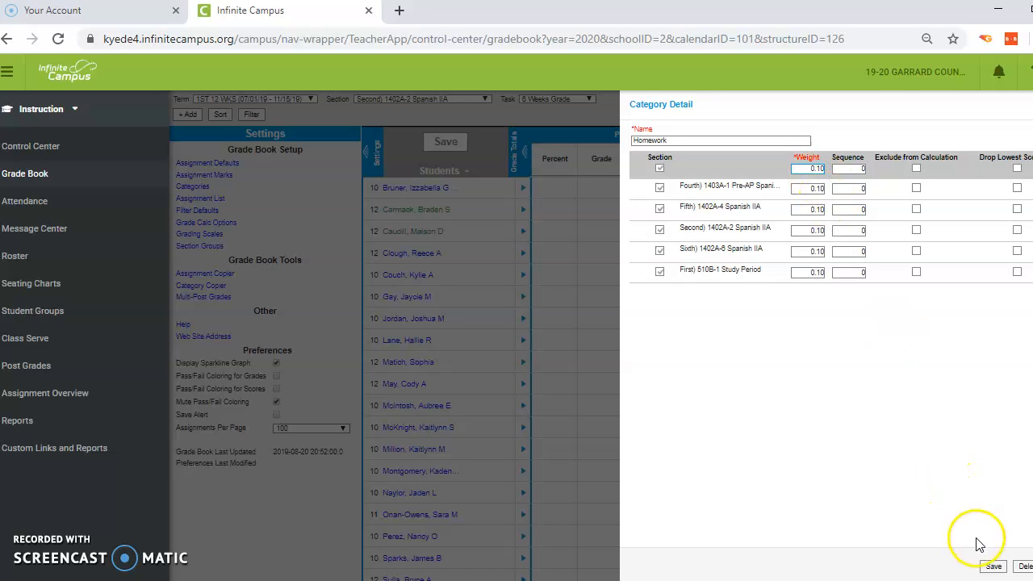
click(994, 566)
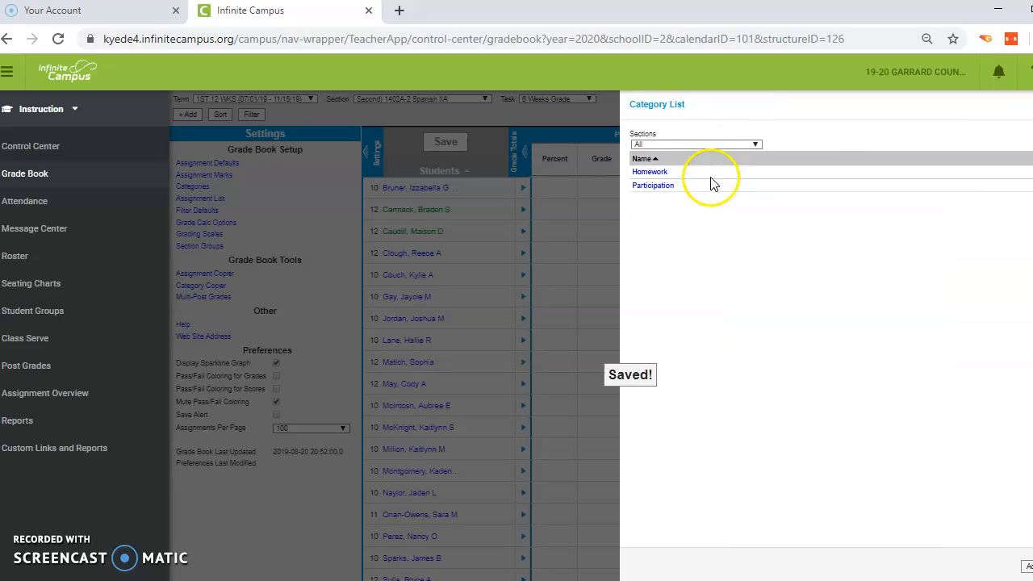
- Add and save a grading category named Quizzes/Projects for all sections with a weight of 0.35
click(707, 146)
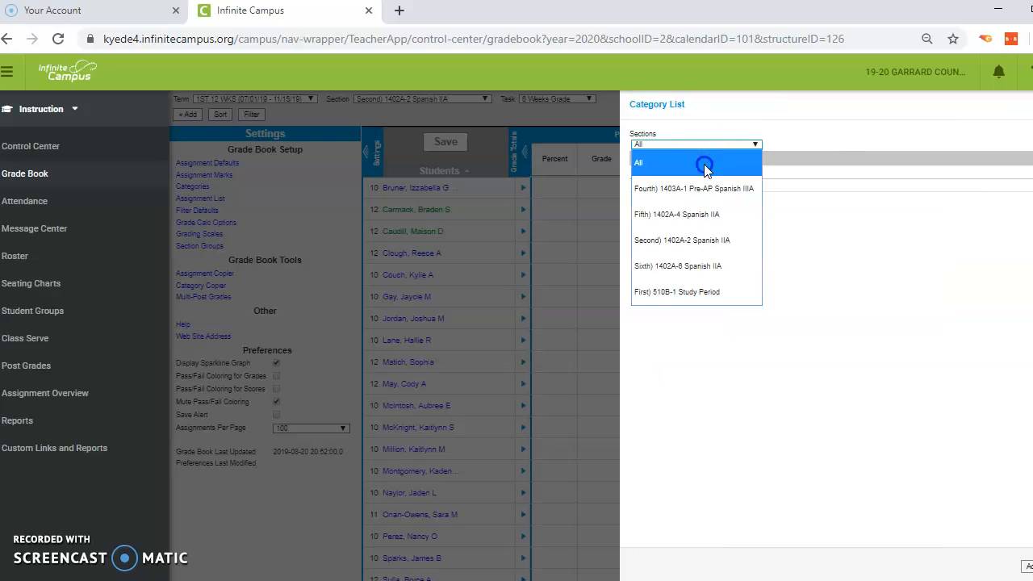
click(706, 165)
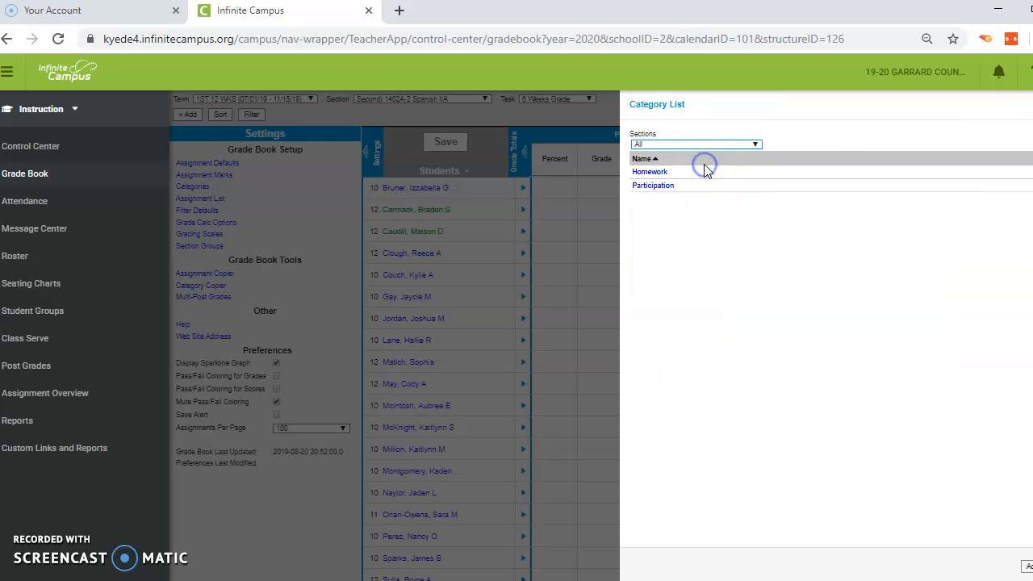
click(1025, 567)
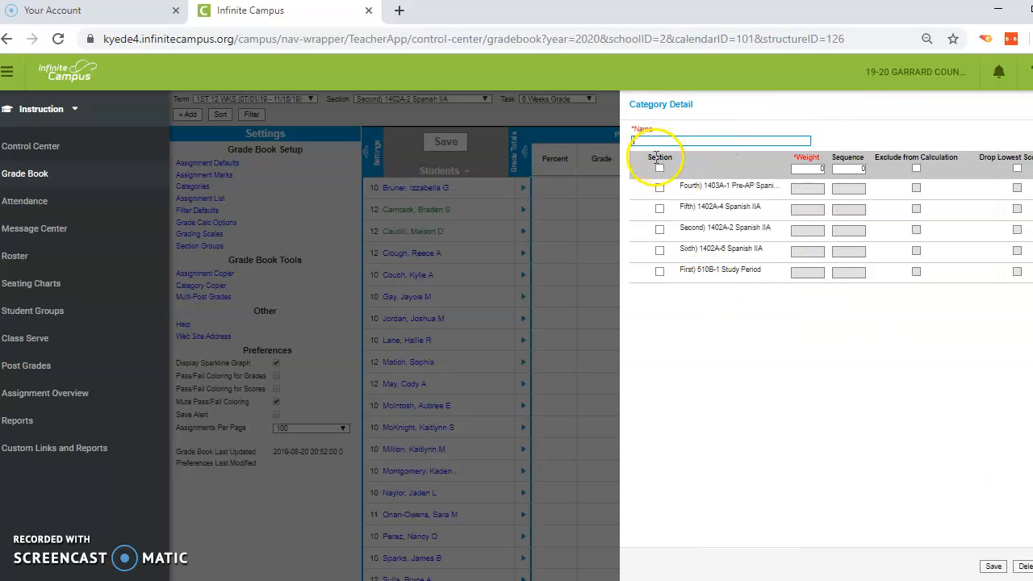
click(659, 168)
text(Quizzes)
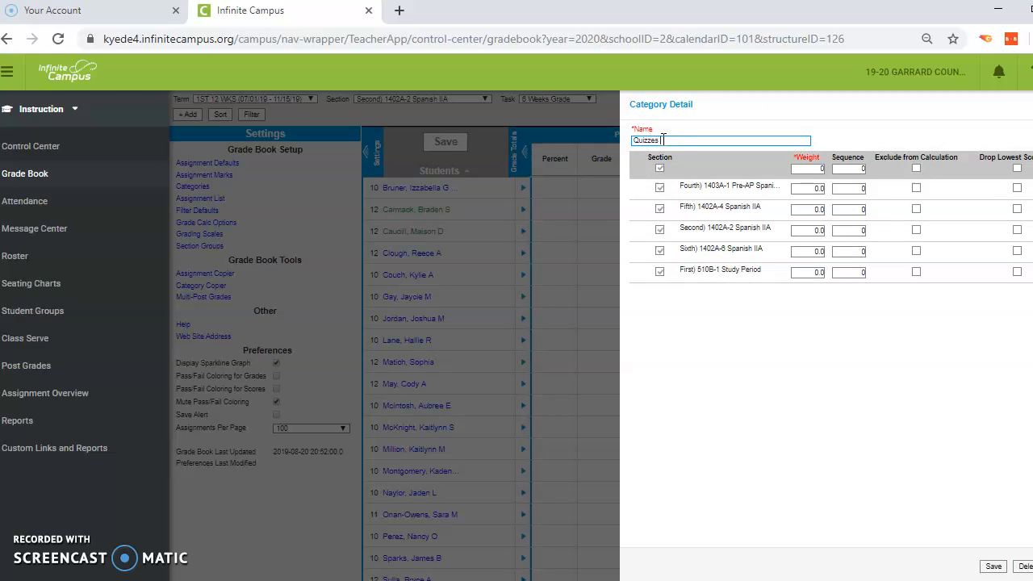
text(/Projects)
click(813, 168)
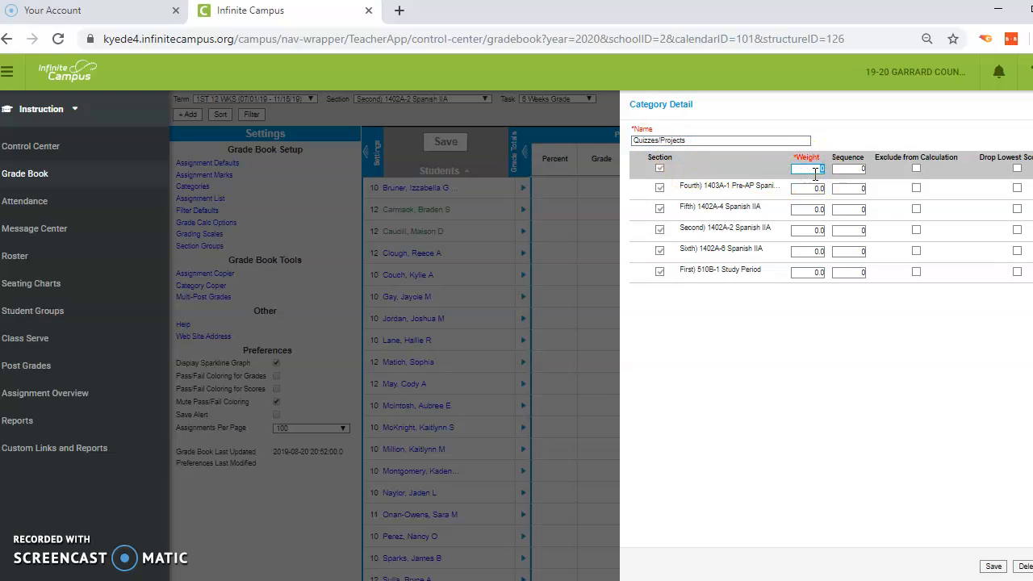
text(0.35)
click(992, 567)
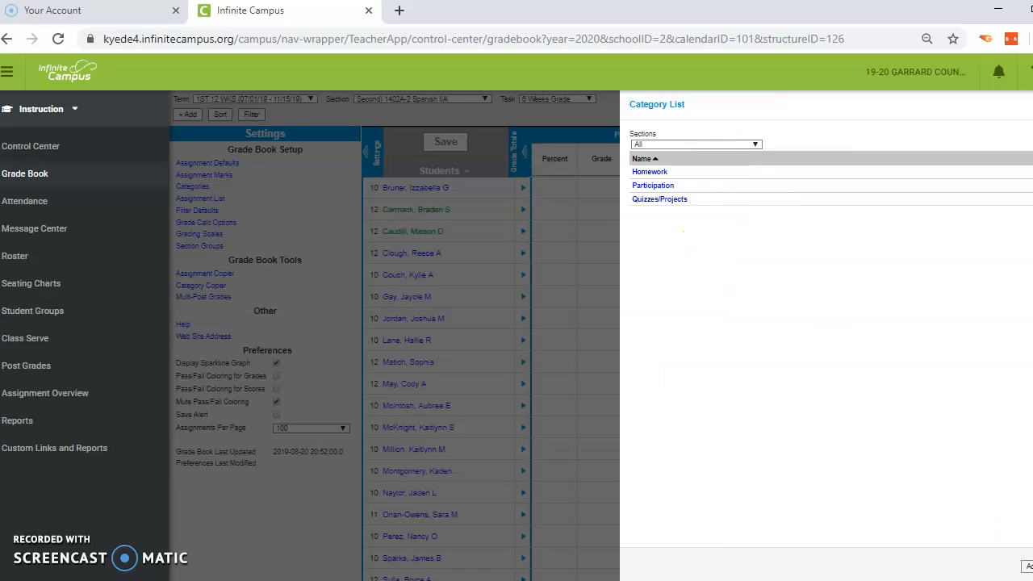
- Add and save a Tests category for all sections with a weight of 0.50, and close the category list
click(1027, 567)
text(Tests)
click(659, 168)
click(815, 170)
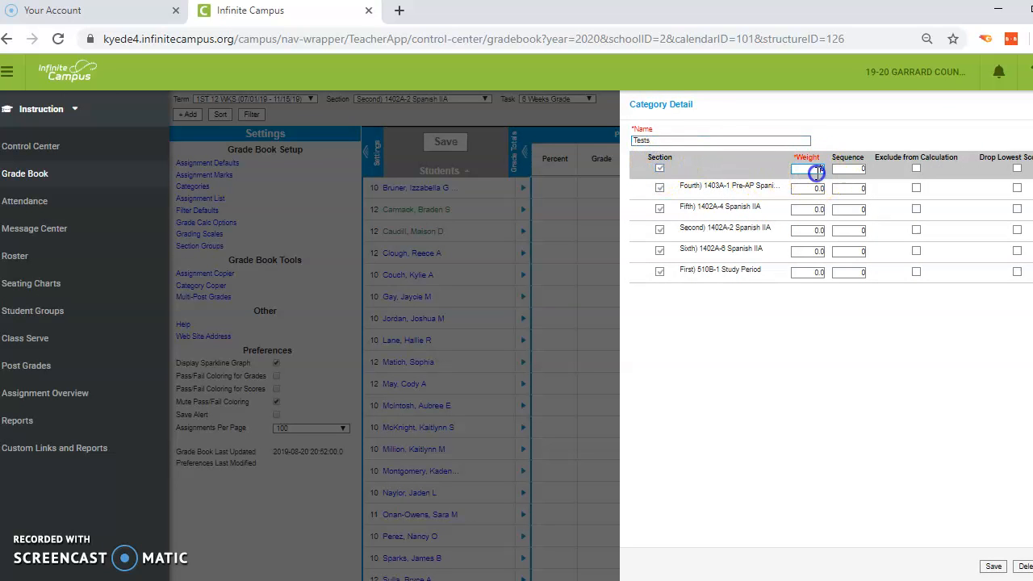
text(0.50)
click(994, 568)
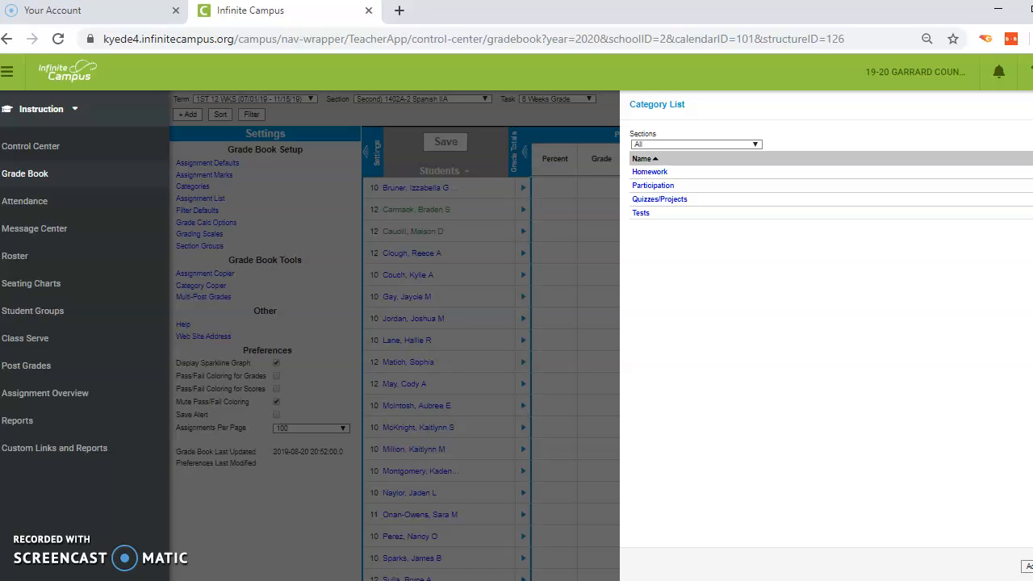
click(1032, 566)
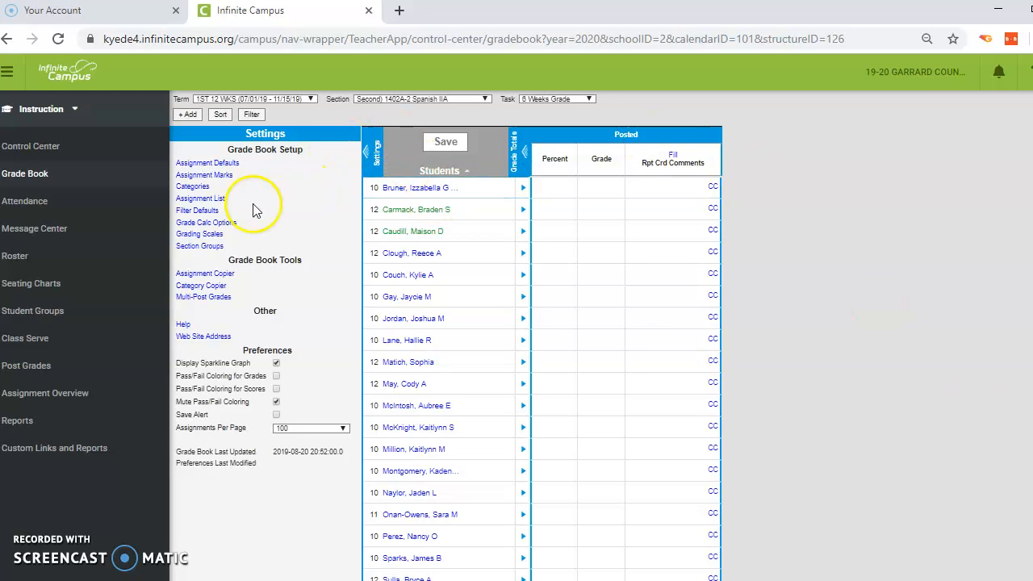
- In the grade calculation options, set the calculation type to In Progress Grade for the 6 Weeks, 12 Weeks, Exam and Final grades
click(228, 219)
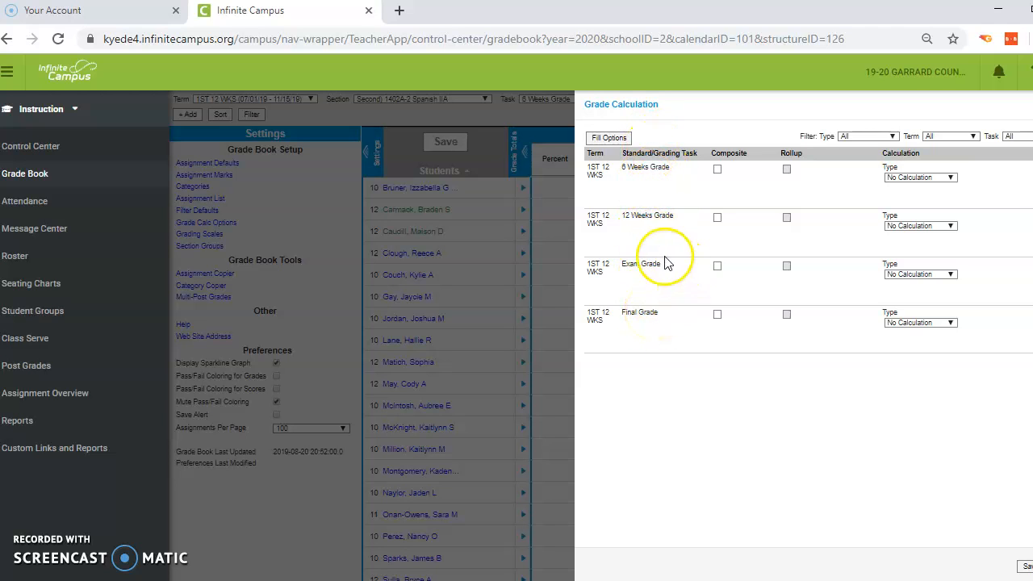
click(910, 179)
click(917, 221)
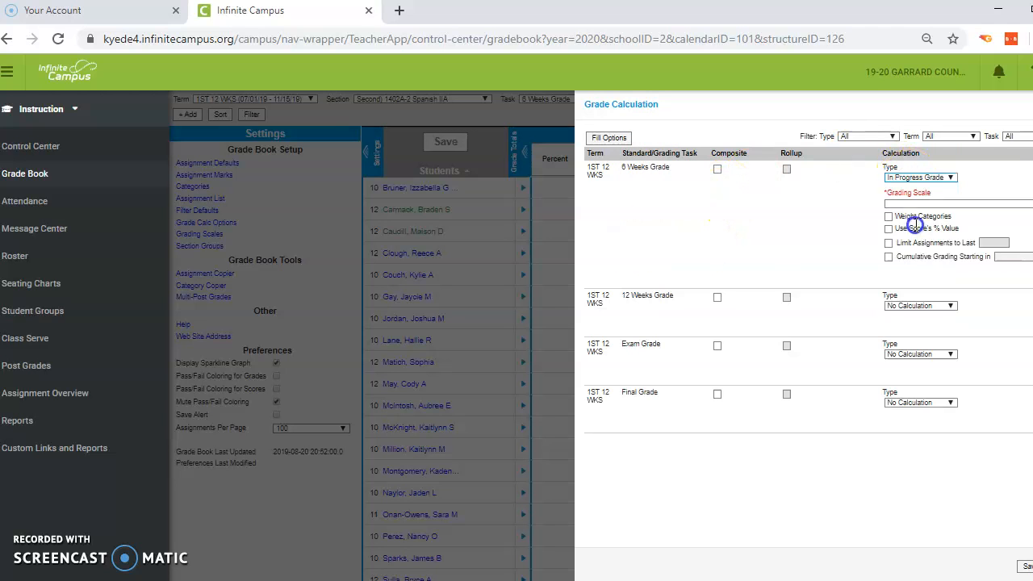
click(918, 306)
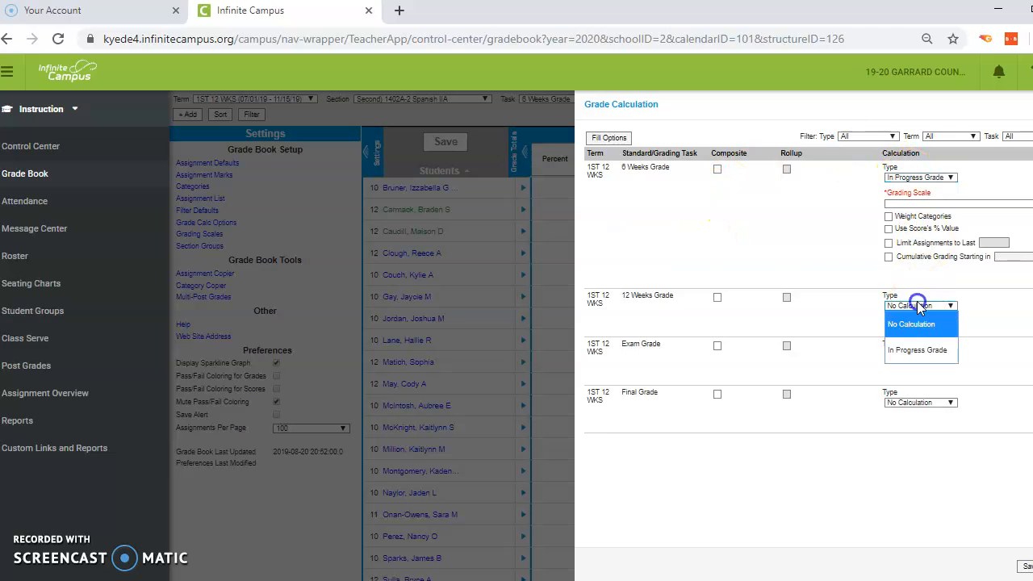
click(921, 352)
click(923, 433)
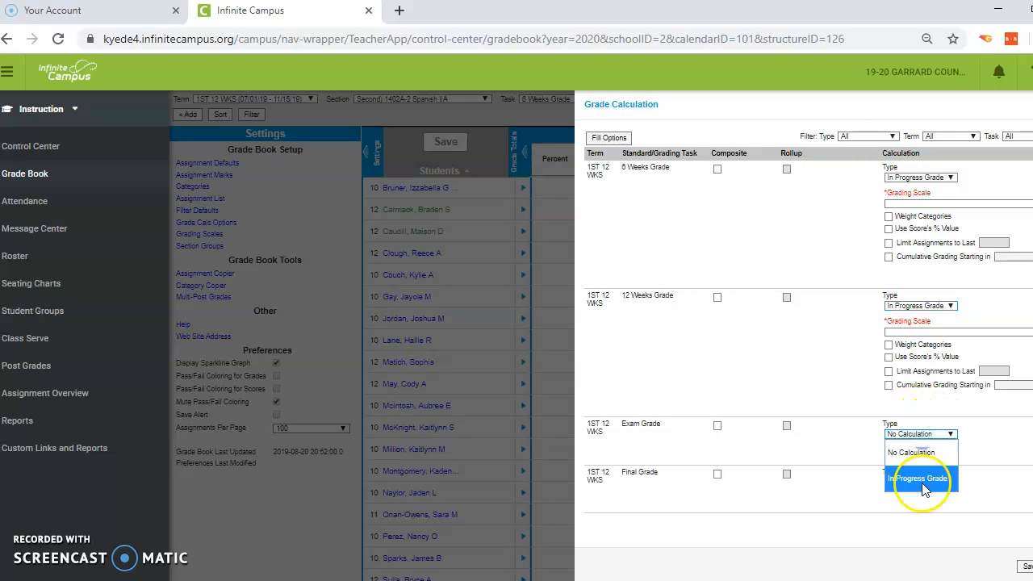
click(923, 474)
scroll(923, 483, down, 1)
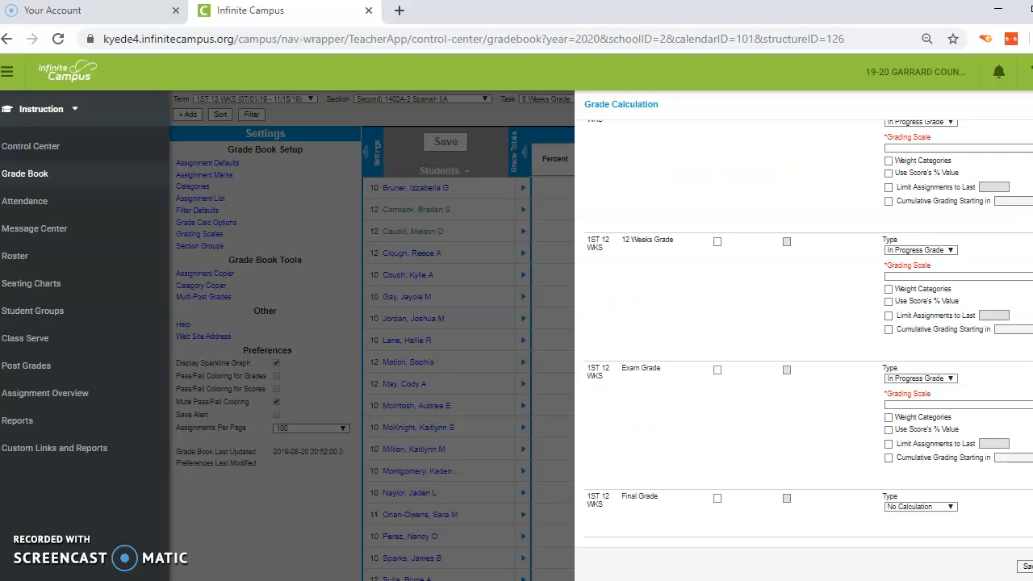
click(951, 509)
click(936, 547)
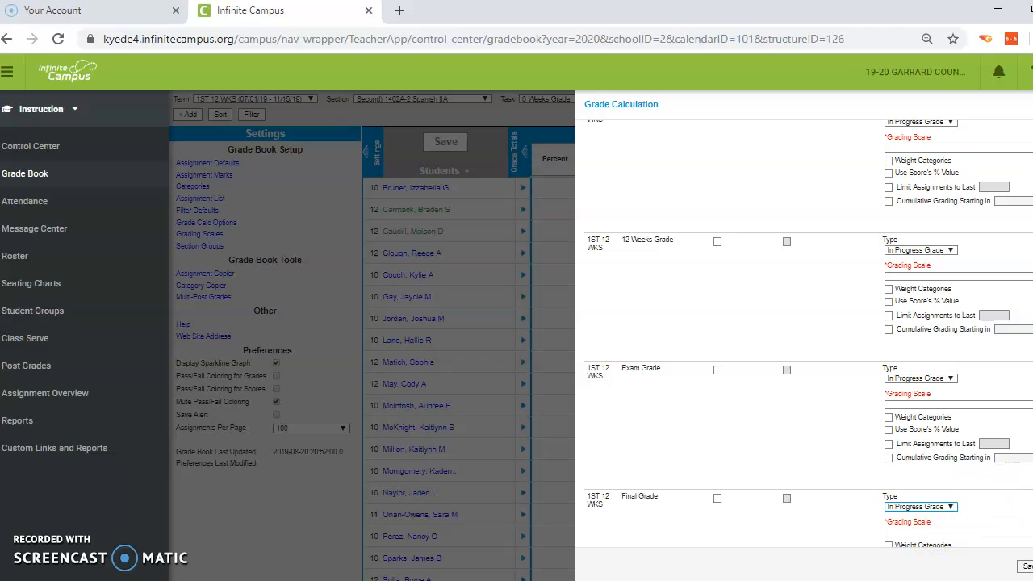
- For the 6 Weeks Grade, set the grading scale to GCHS GRADING SCALE and enable Weight Categories
scroll(809, 333, down, 1)
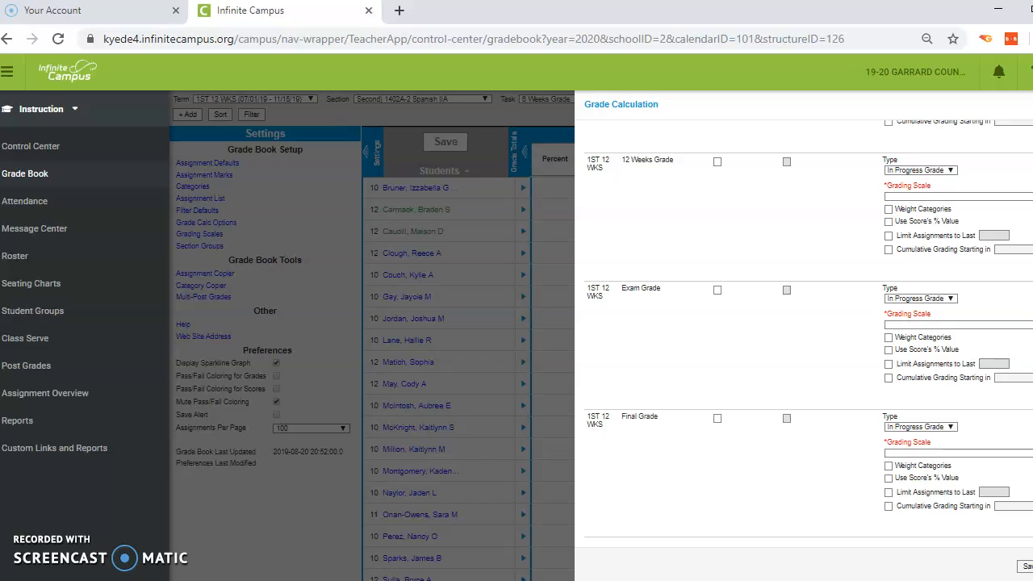
scroll(809, 329, up, 2)
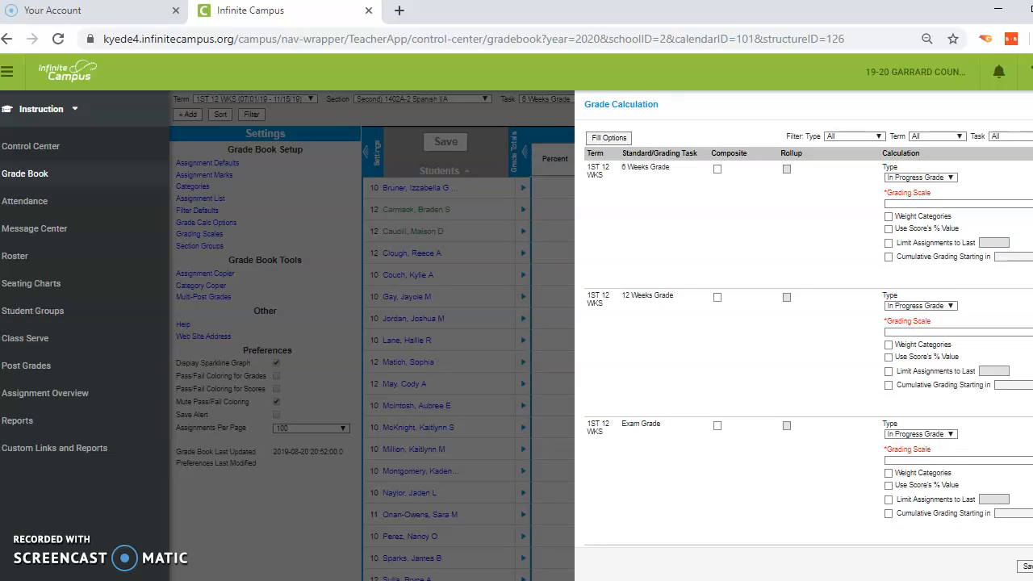
click(955, 205)
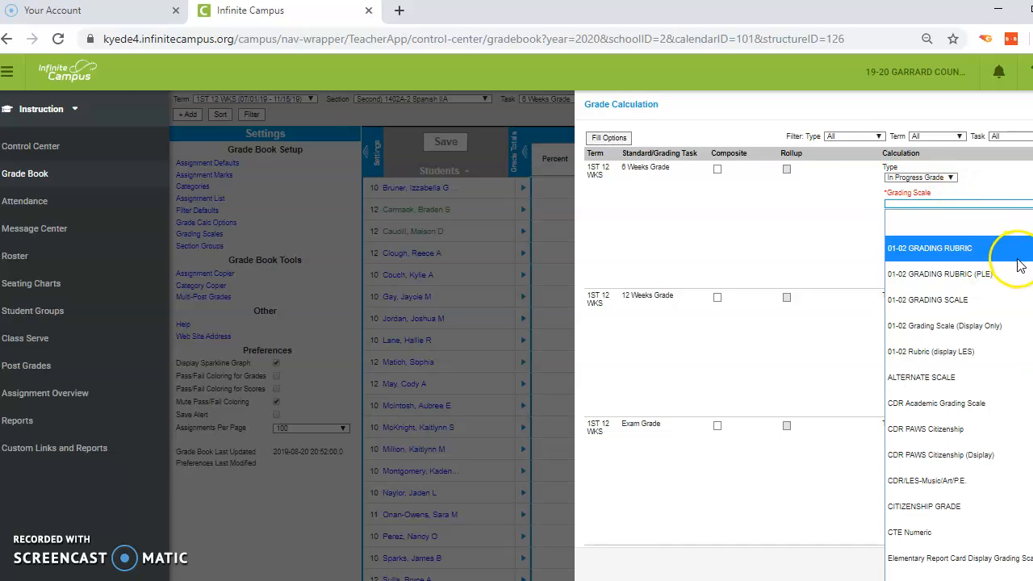
scroll(1012, 456, down, 3)
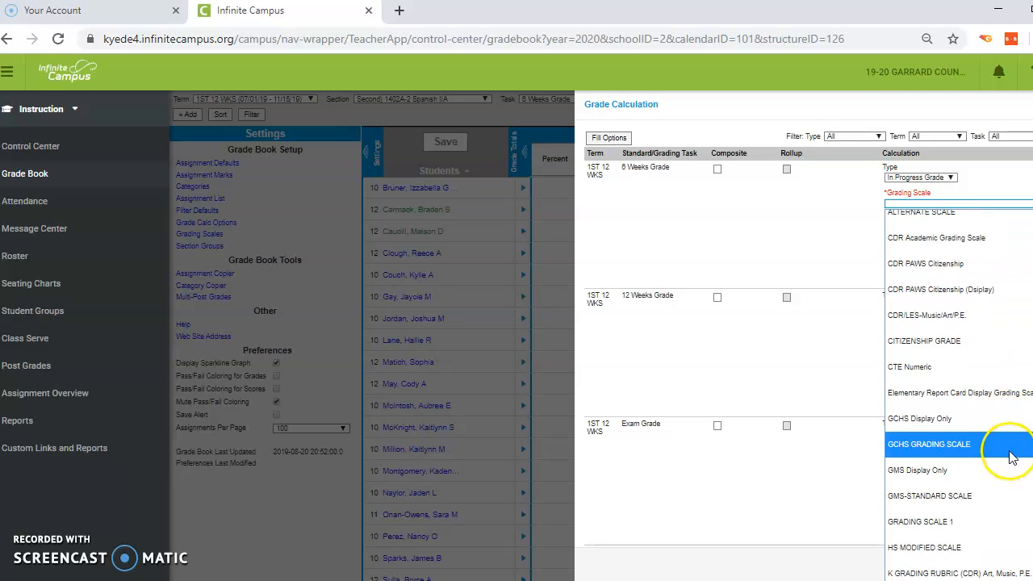
click(1011, 456)
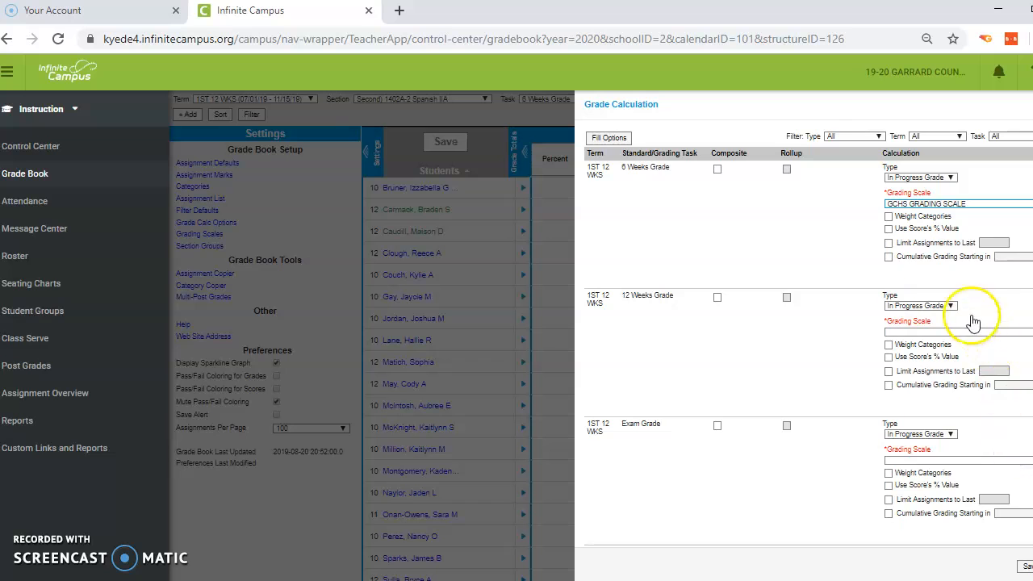
click(889, 218)
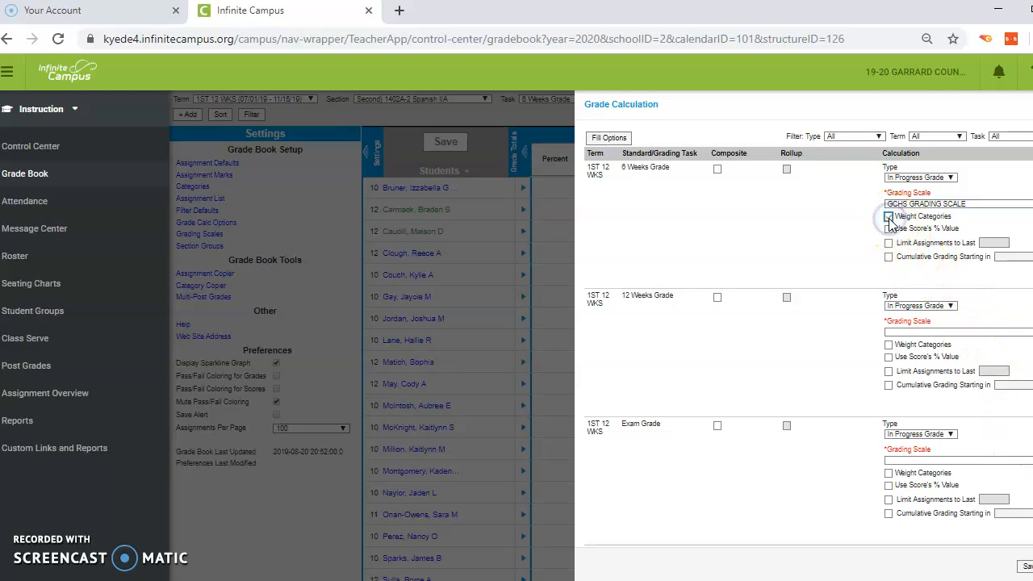
- For the 12 Weeks Grade, set the grading scale to GCHS GRADING SCALE and enable Weight Categories
click(953, 337)
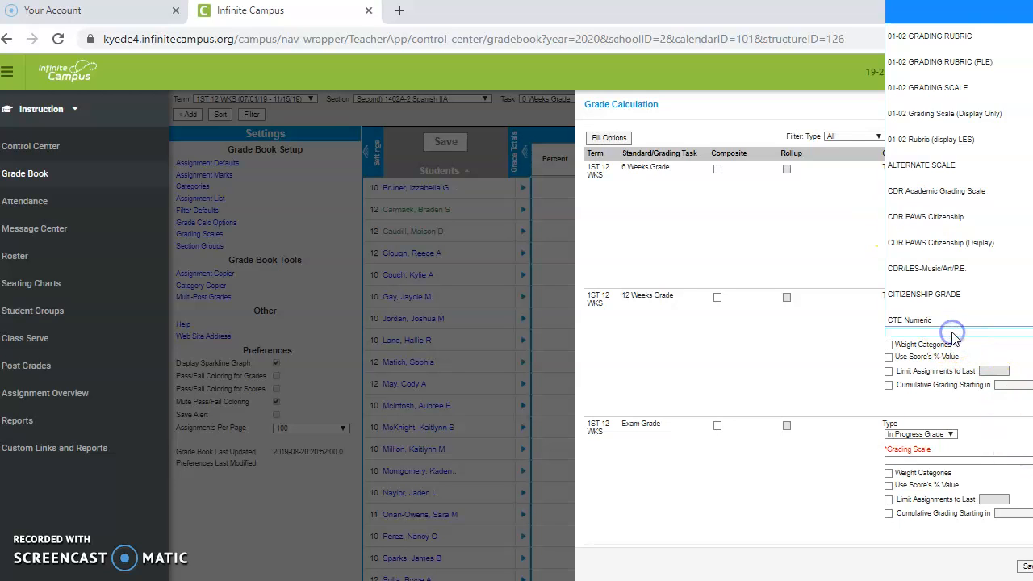
scroll(953, 323, down, 1)
scroll(960, 161, down, 6)
scroll(959, 161, down, 5)
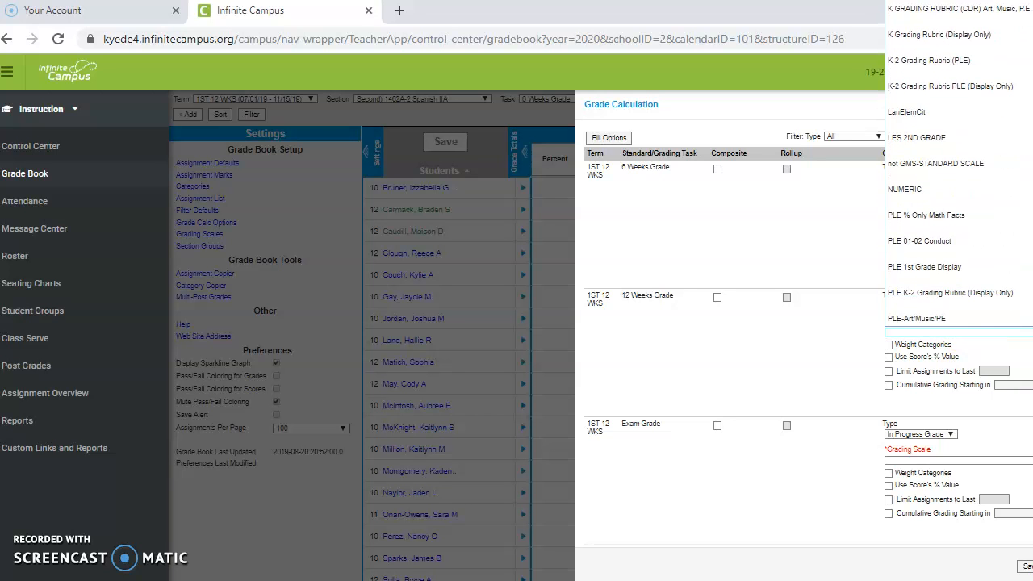
scroll(959, 161, up, 5)
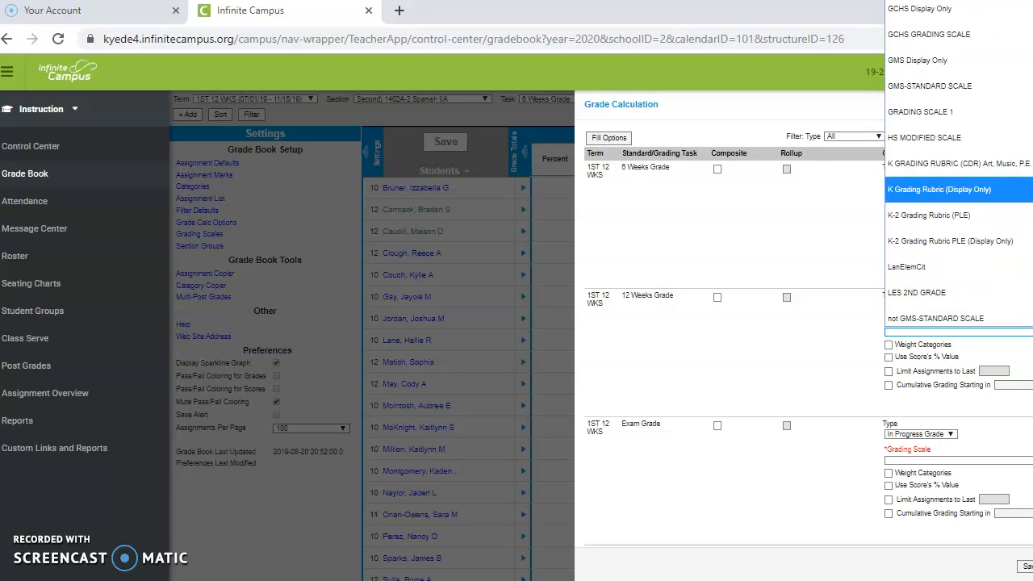
click(936, 34)
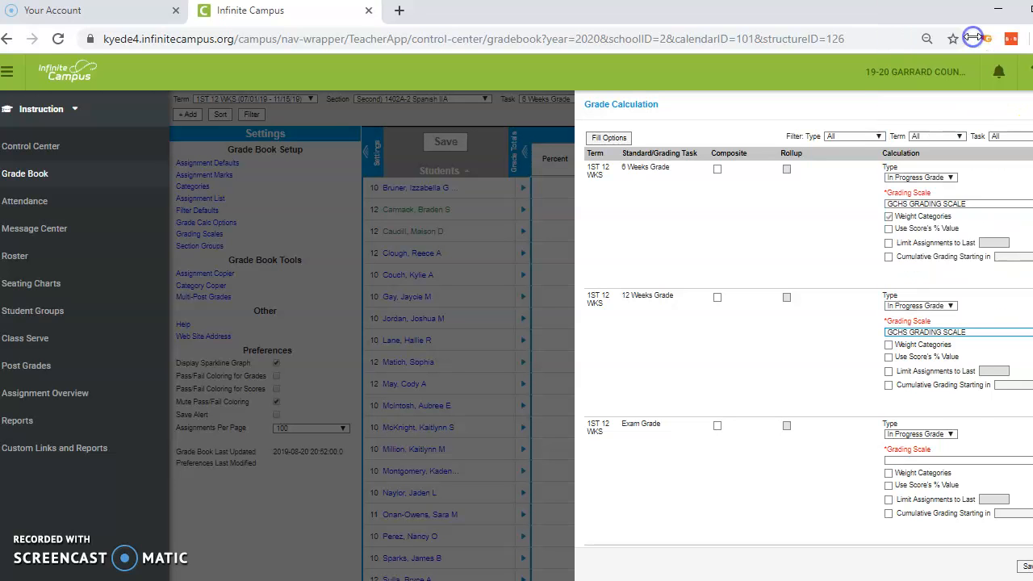
click(896, 345)
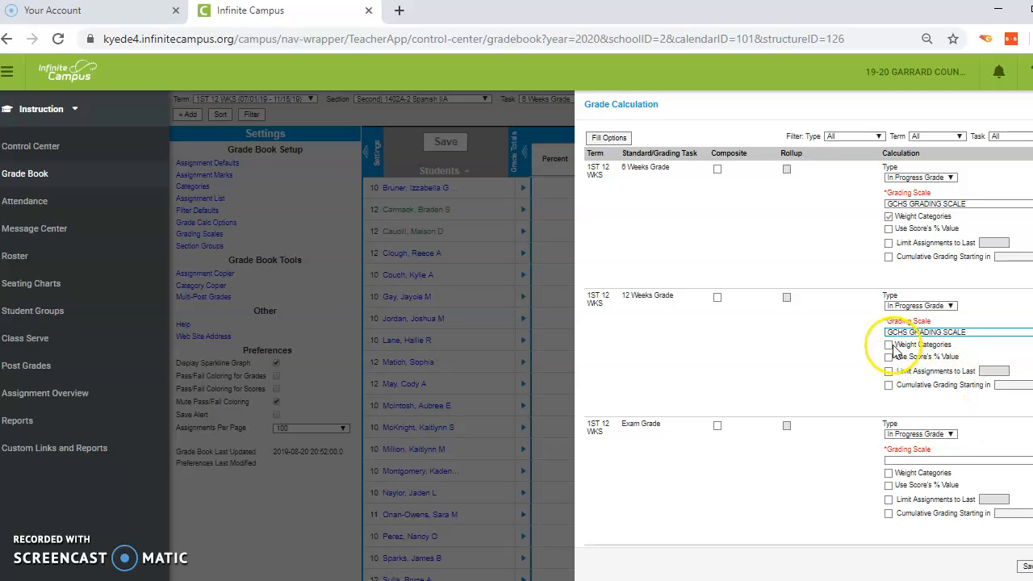
- Assign GCHS GRADING SCALE as the grading scale for both the Exam Grade and the Final Grade
scroll(807, 339, down, 2)
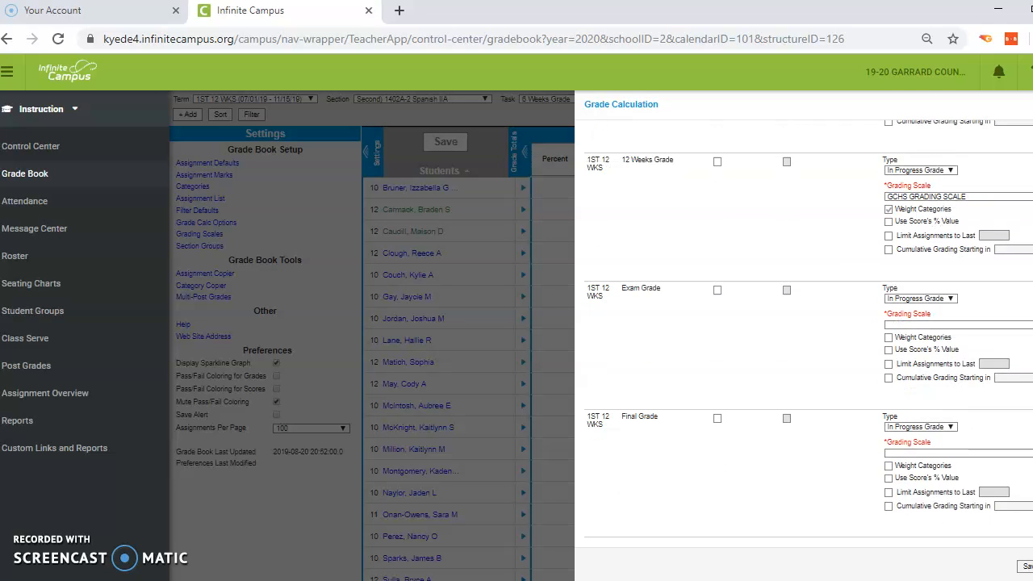
click(990, 331)
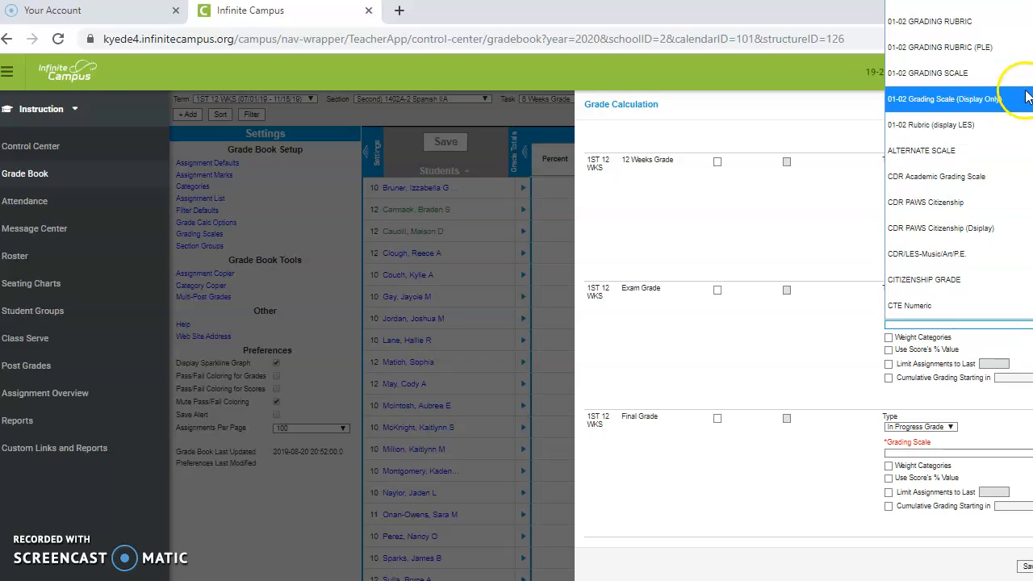
scroll(1001, 181, down, 5)
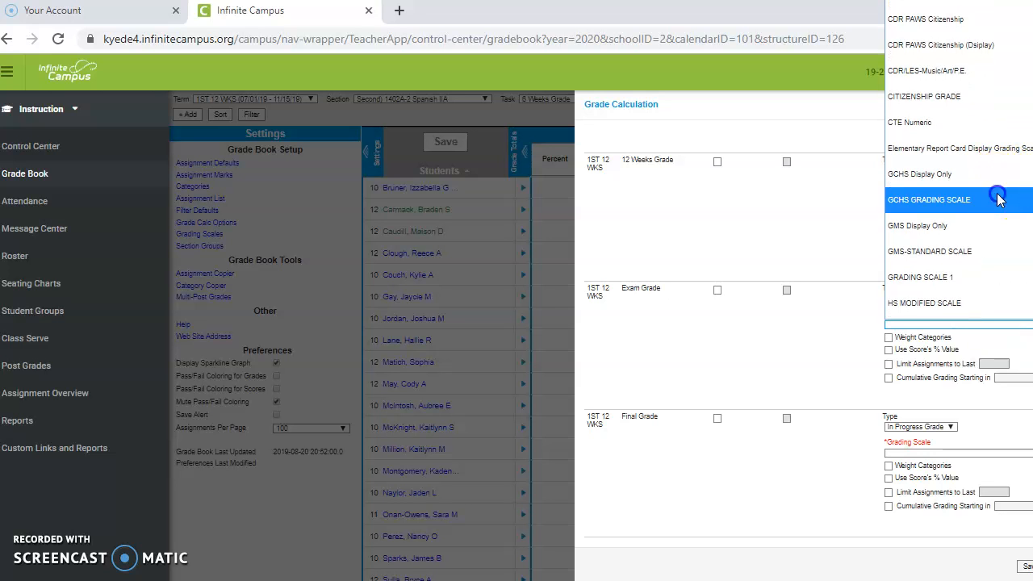
click(999, 200)
click(955, 454)
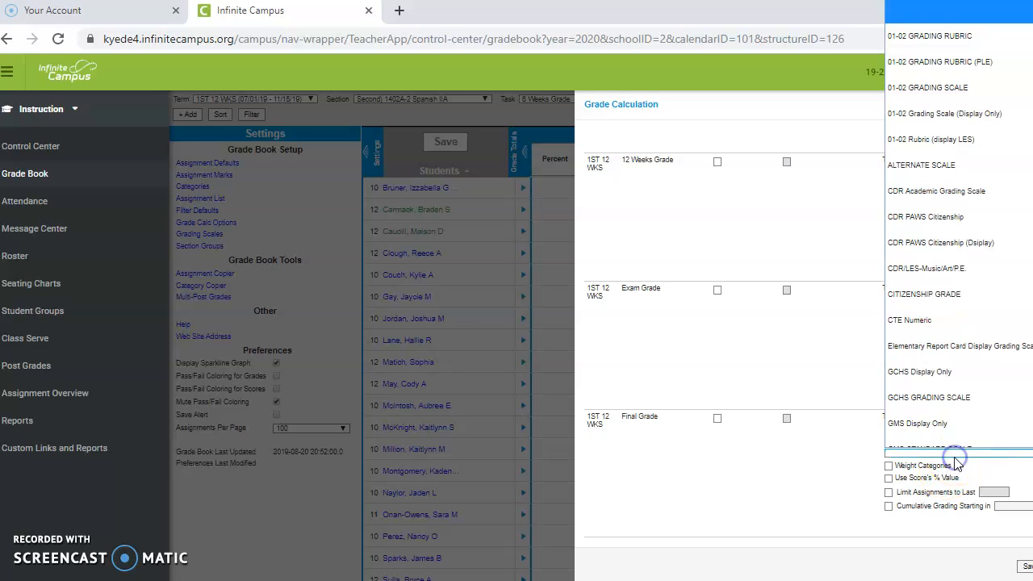
scroll(1001, 307, down, 2)
click(1002, 310)
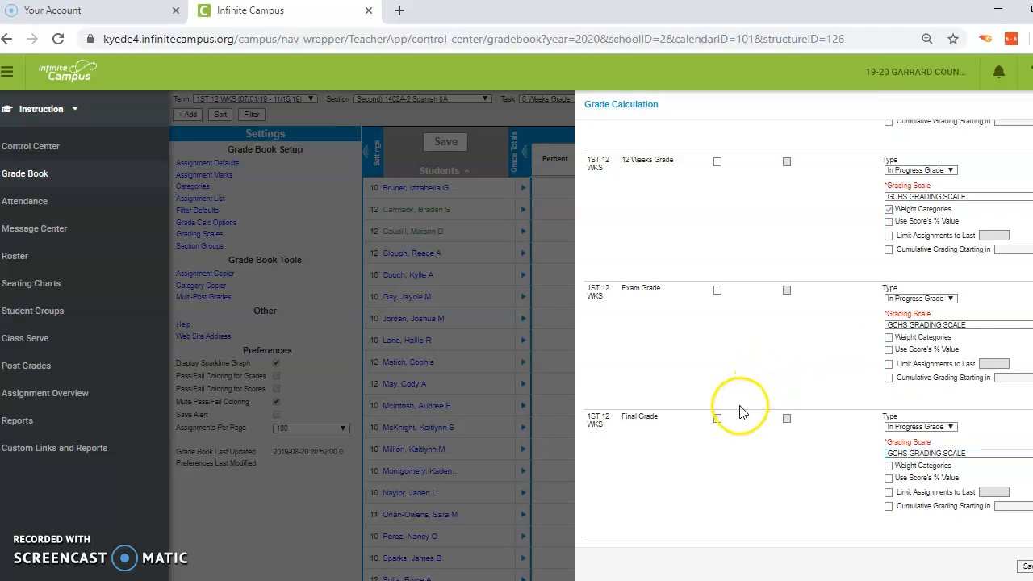
- Make the Final Grade a composite and set 1ST 12 WKS 6 Weeks Grade as its child task, weighted 0.40
click(718, 419)
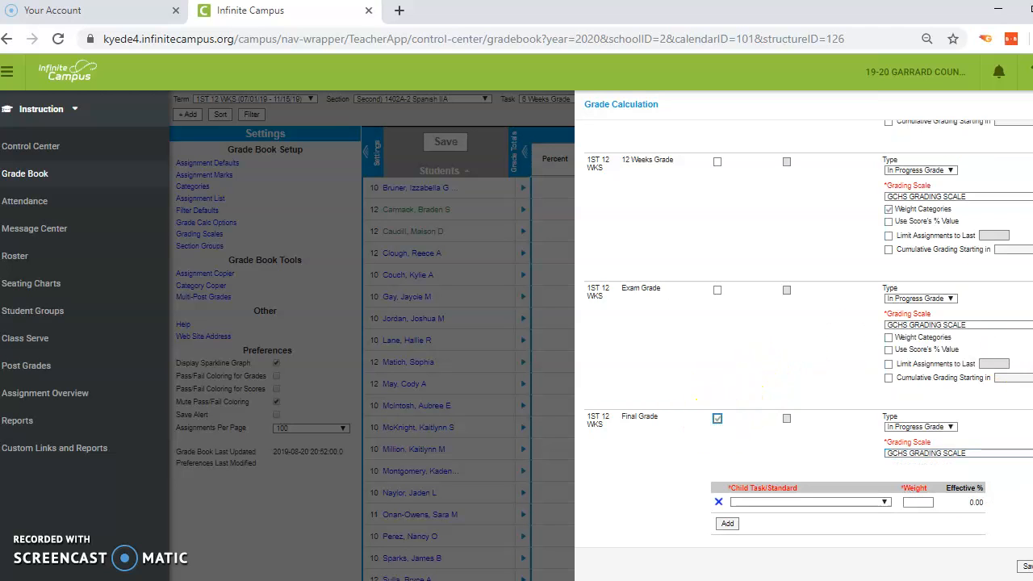
scroll(807, 334, up, 2)
scroll(807, 333, down, 2)
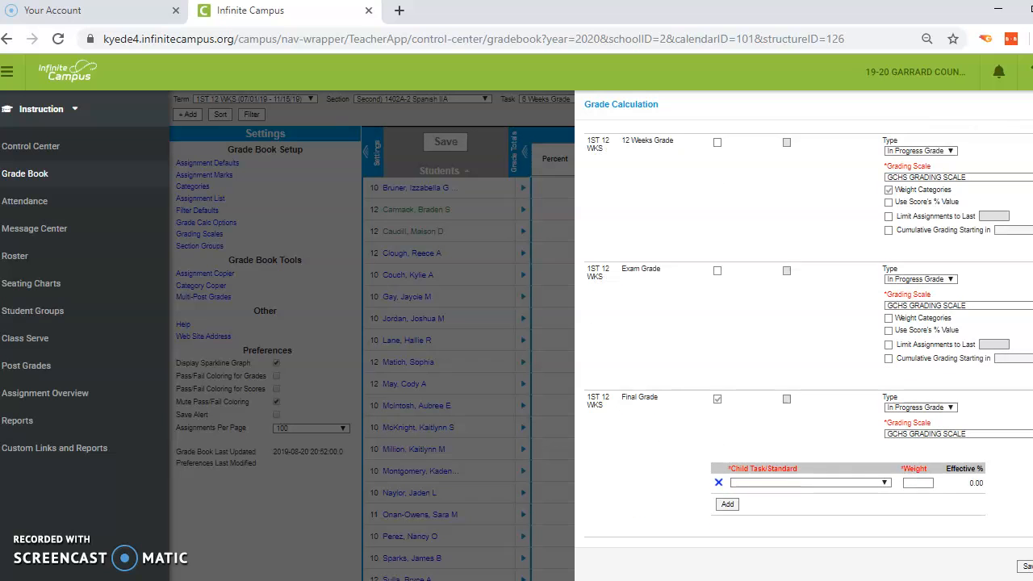
click(886, 482)
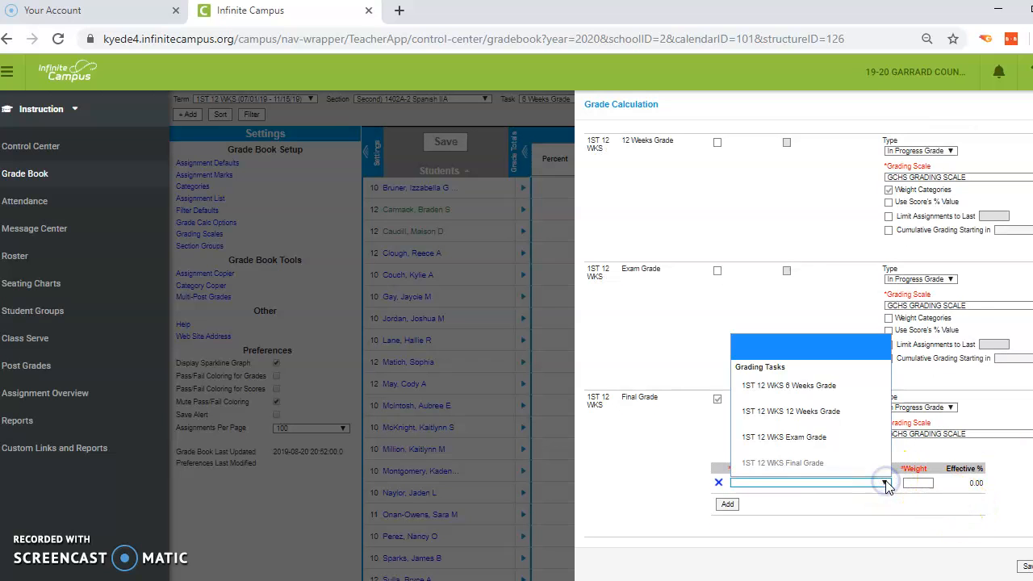
click(847, 386)
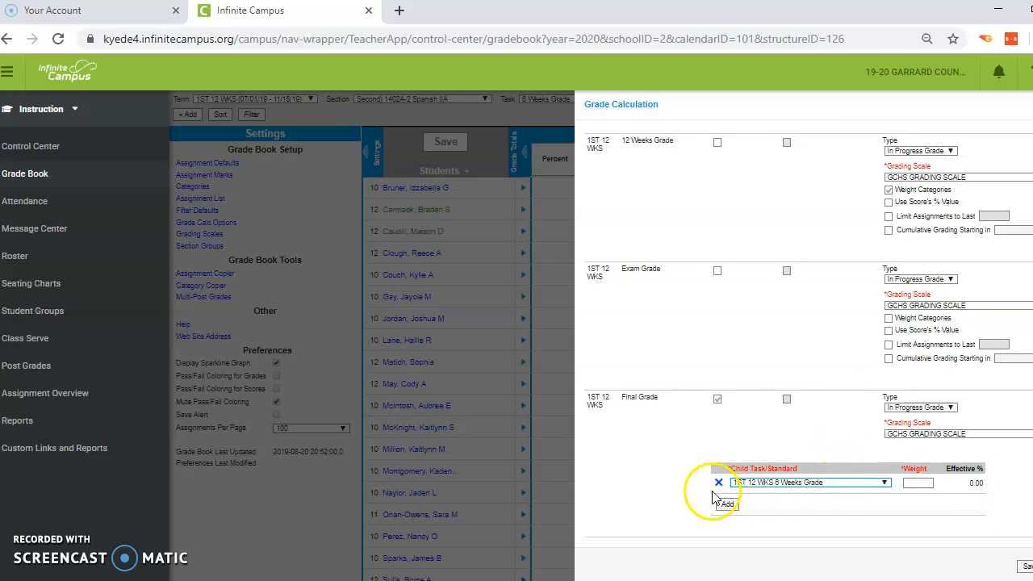
click(921, 482)
click(921, 483)
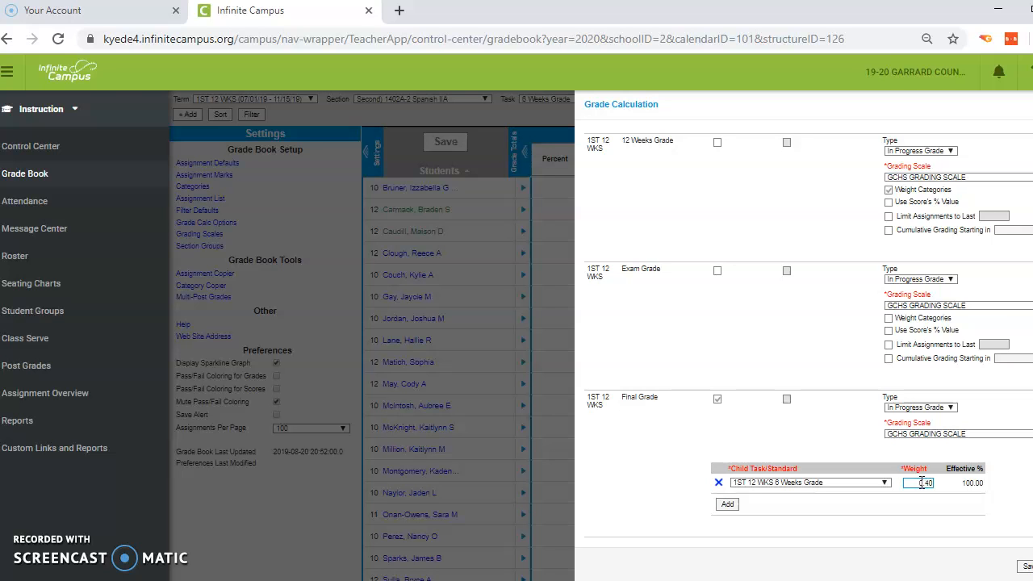
- Add 1ST 12 WKS 12 Weeks Grade as a second child task of the Final Grade with a weight of 0.40
click(727, 505)
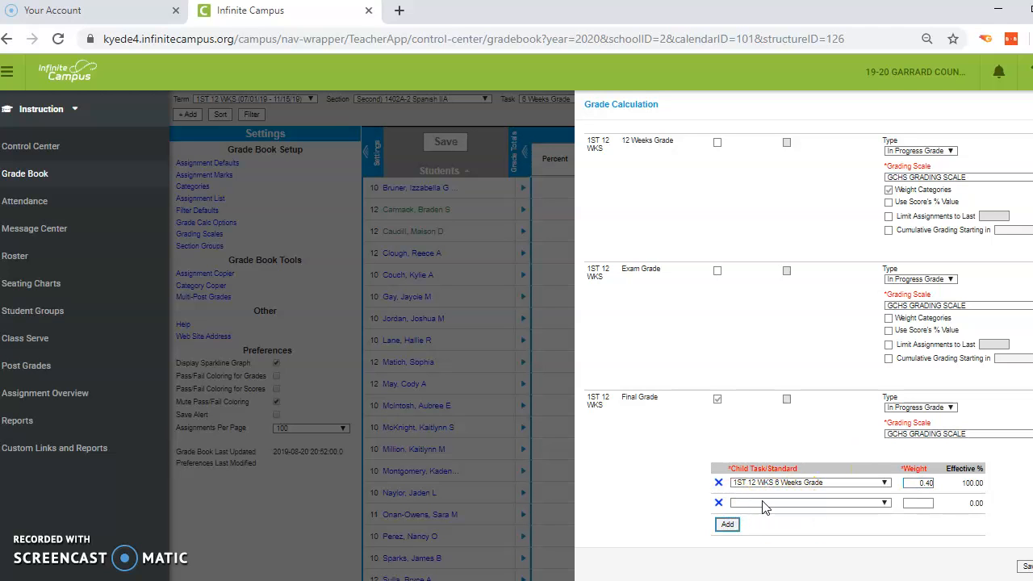
click(766, 504)
click(796, 439)
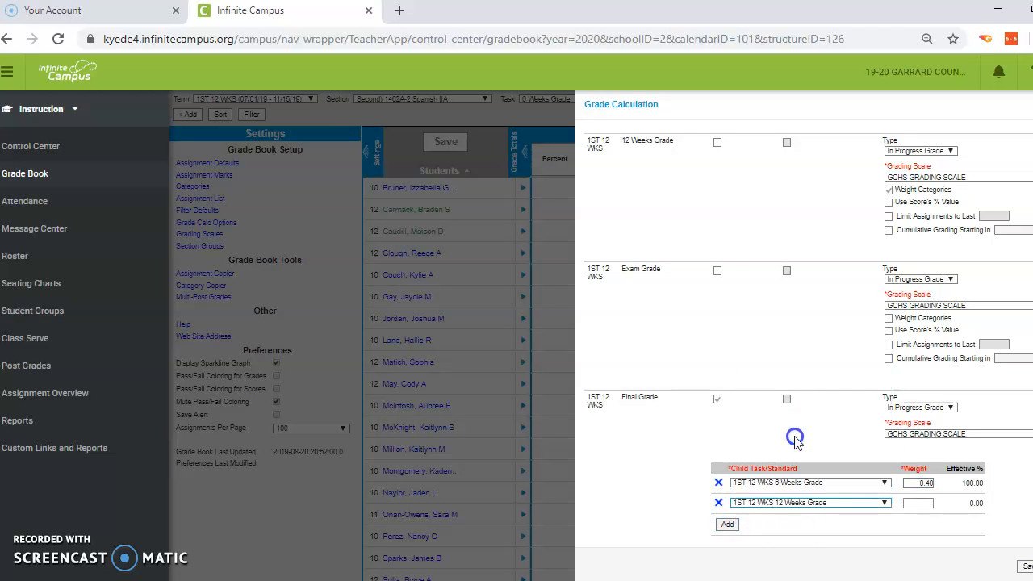
click(923, 503)
text(0.40)
- Add 1ST 12 WKS Exam Grade as a Final Grade child task weighted 0.20, and save the grade calculation options
click(730, 528)
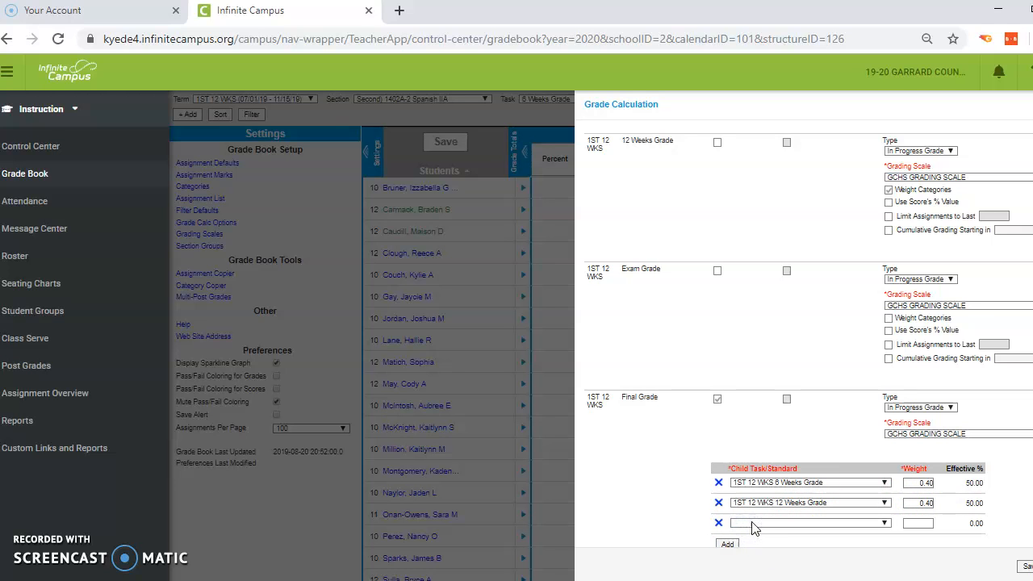
click(752, 524)
click(773, 483)
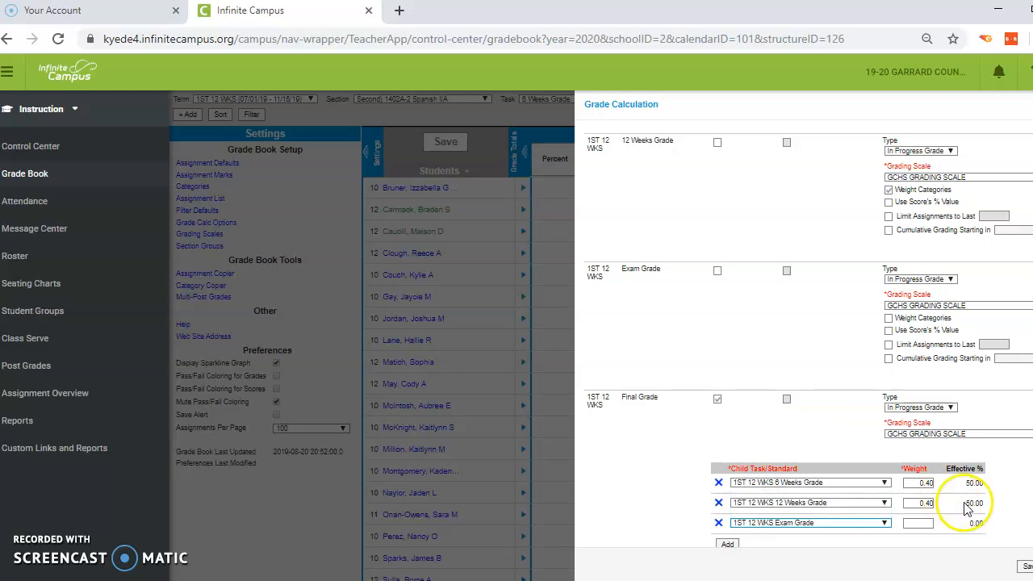
click(918, 523)
text(0.2)
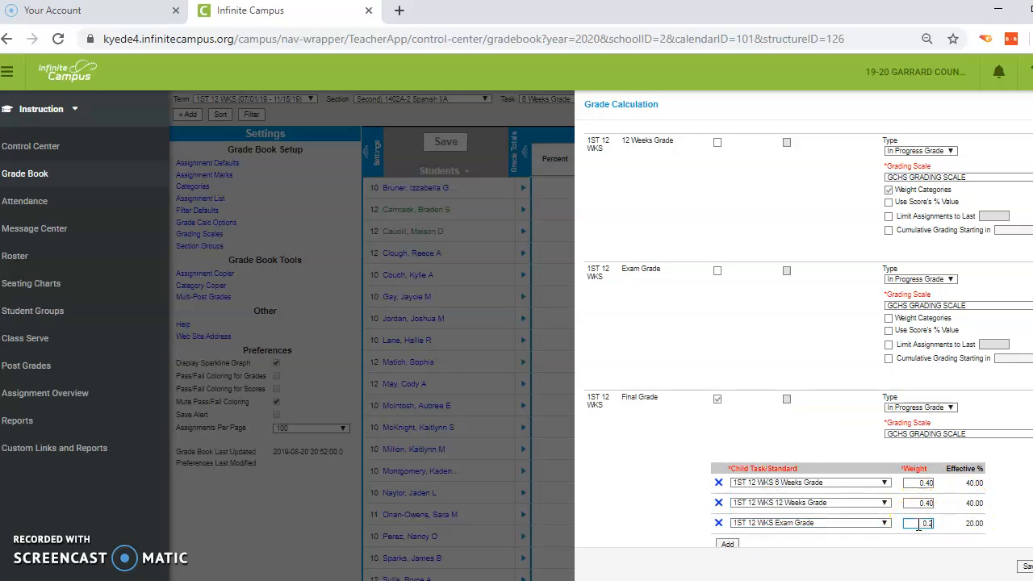
scroll(808, 339, down, 1)
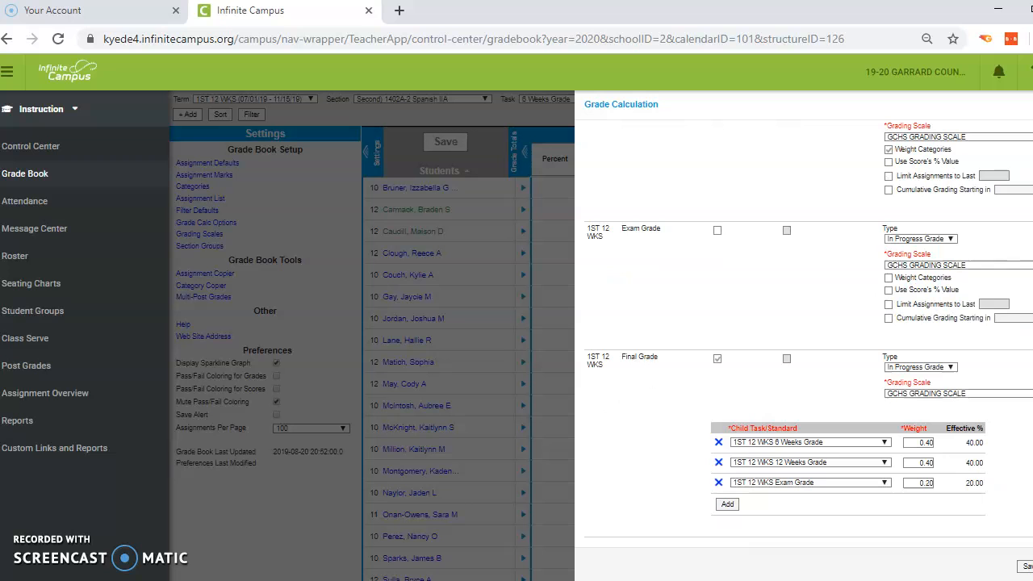
click(1025, 569)
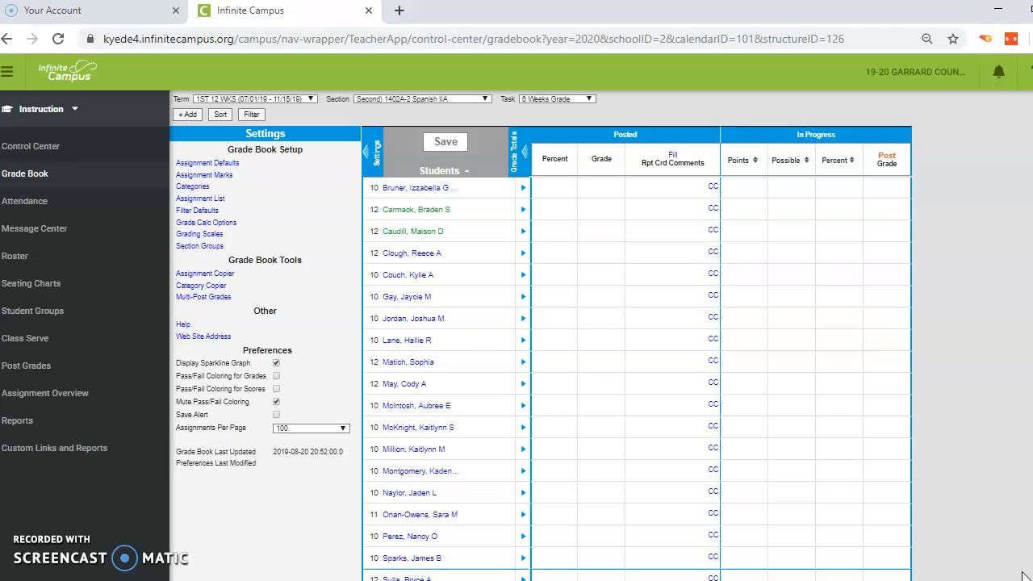
click(703, 279)
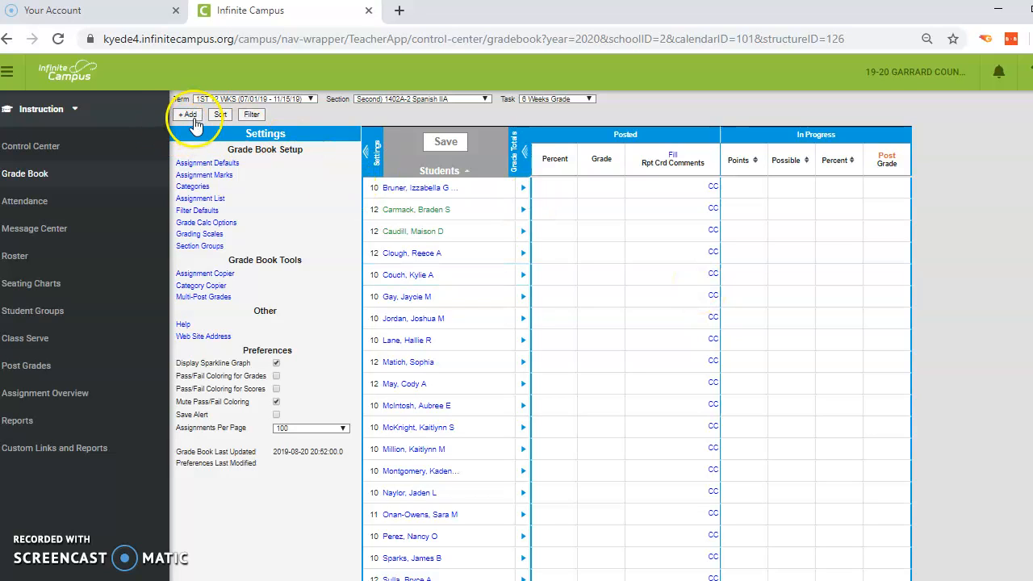
- Collapse the grade book settings and create a new assignment named Homework 1 with the abbreviation HW1
click(366, 151)
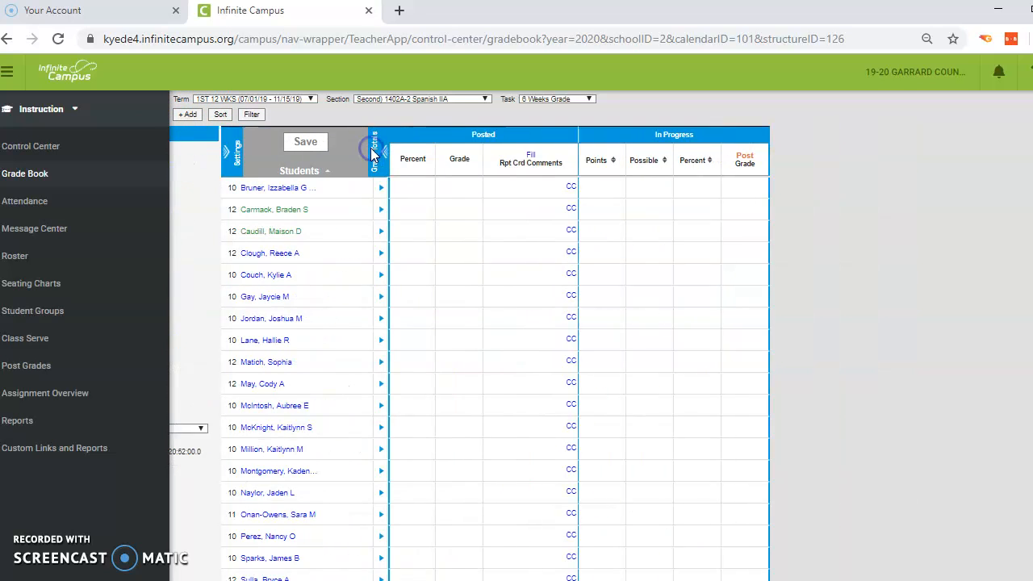
click(190, 115)
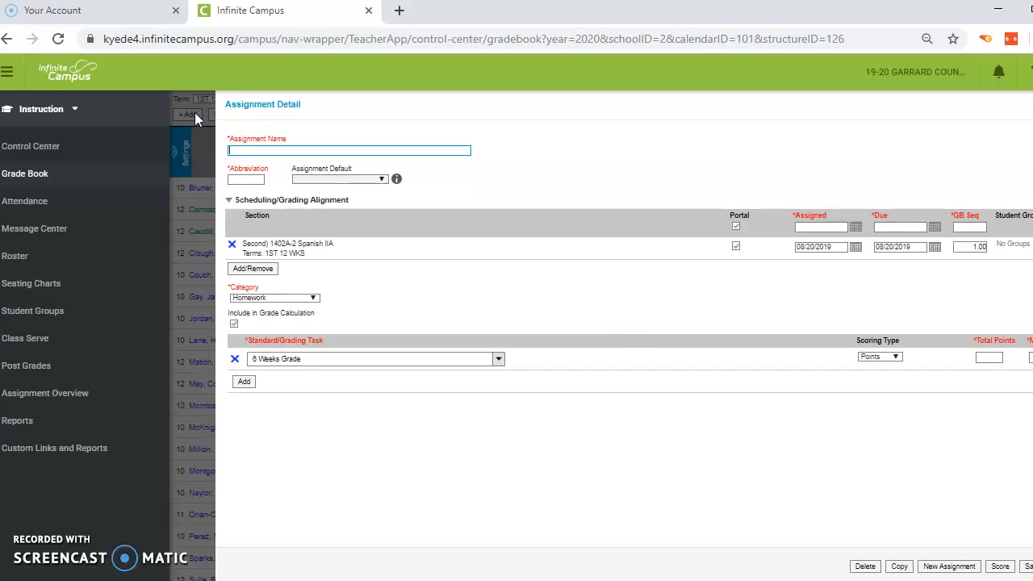
text(Homework 1)
click(239, 177)
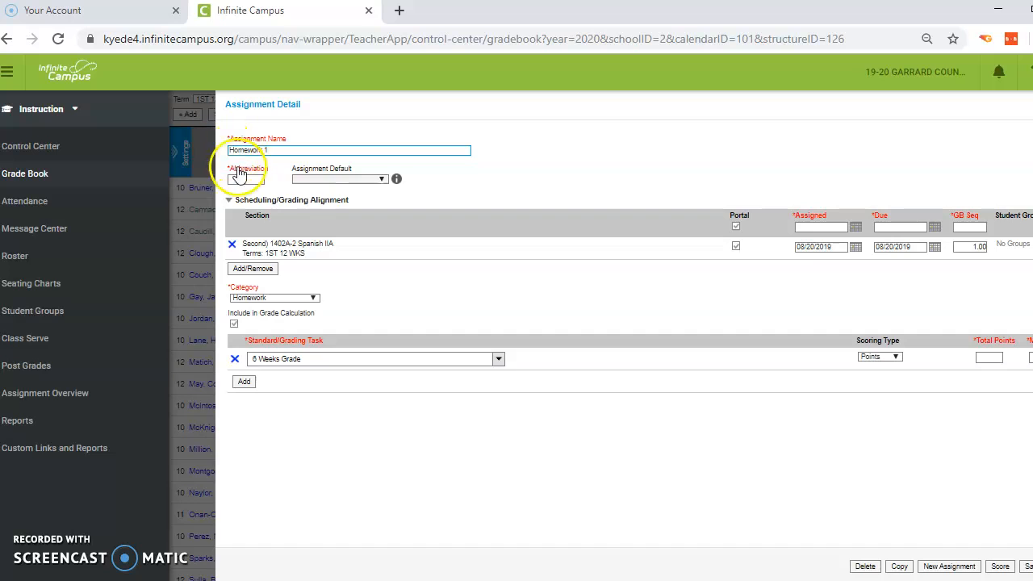
text(HW1)
- Keep the new assignment in the Homework category, set its total points to 100, and save it
click(266, 271)
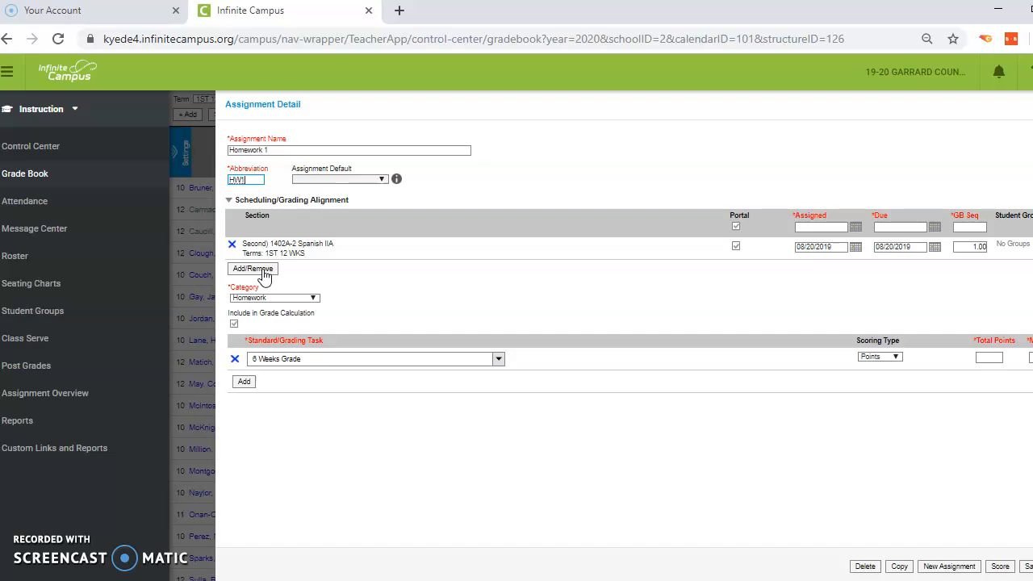
click(297, 297)
click(297, 297)
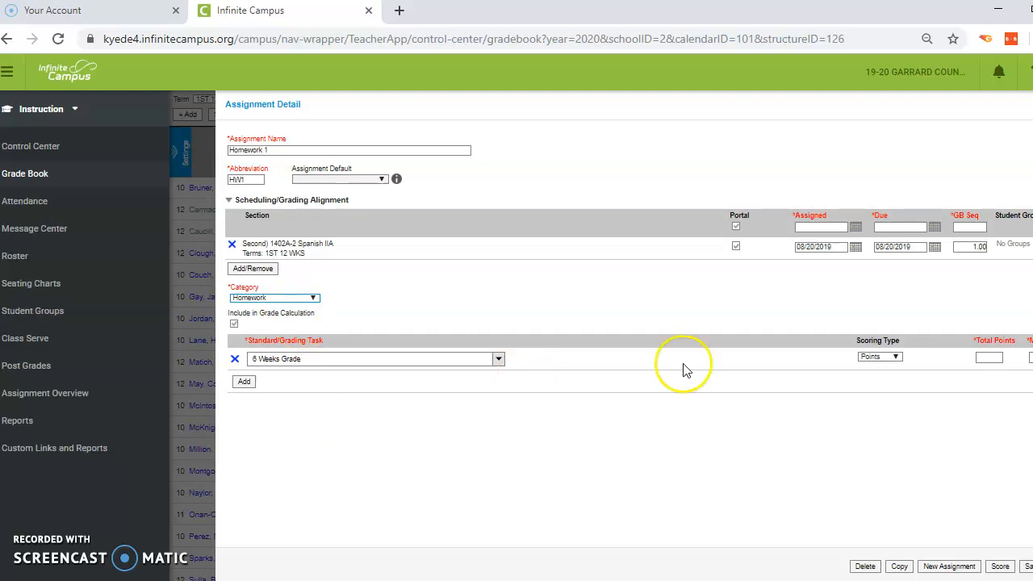
click(983, 358)
text(100)
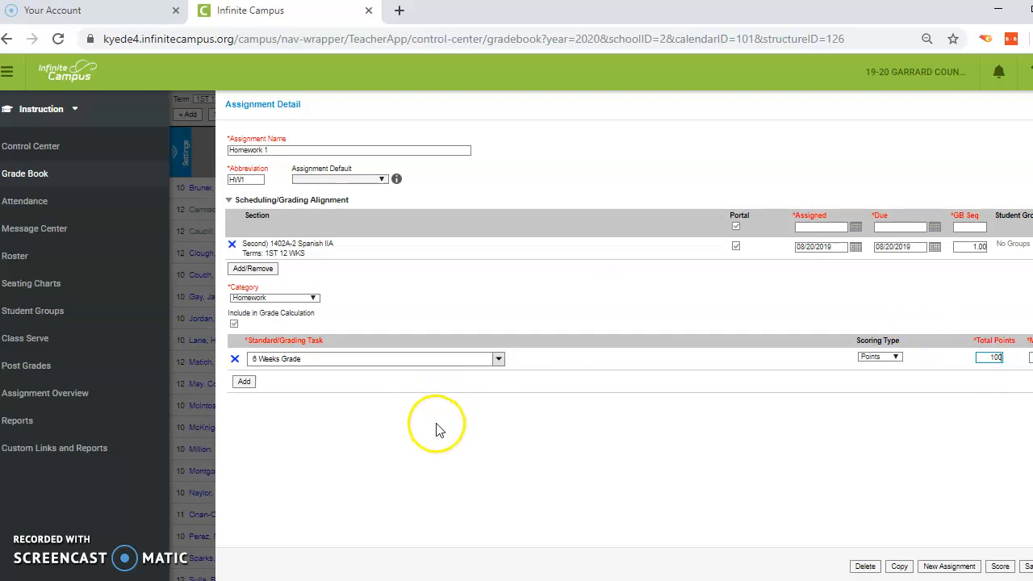
click(1029, 568)
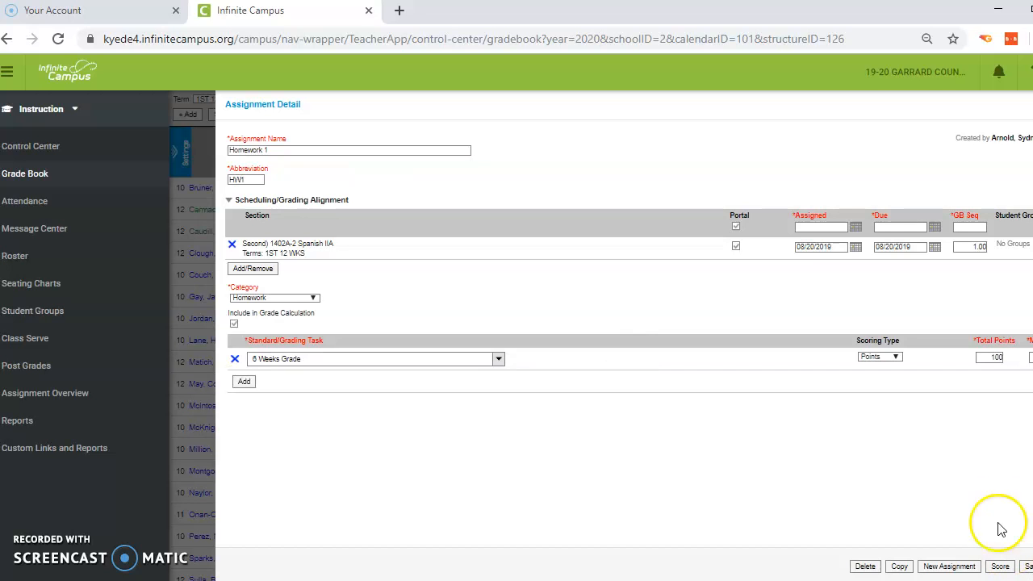
click(1032, 568)
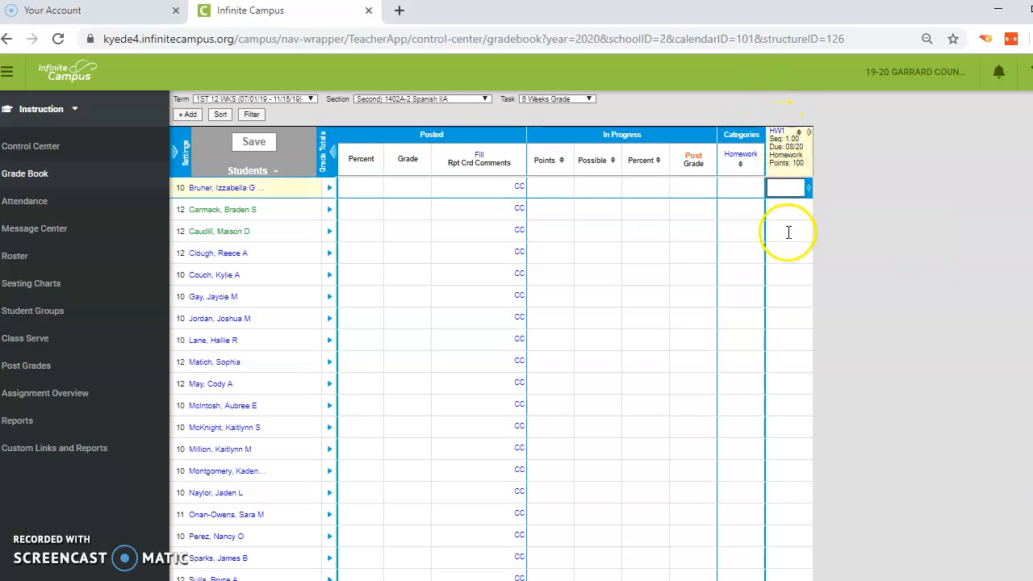
- Expand the grade book settings beside the student list
mouse_move(786, 149)
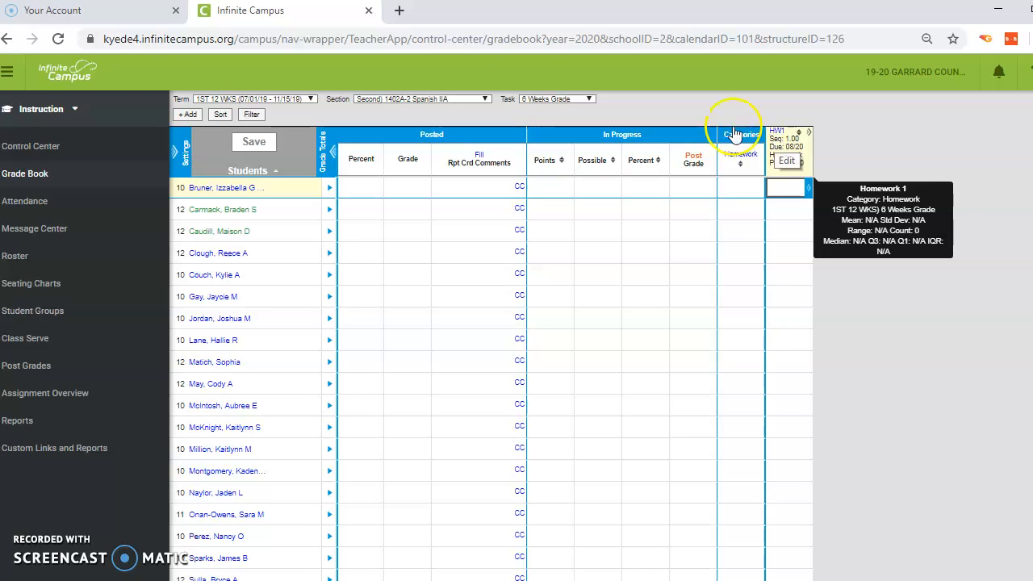
click(176, 149)
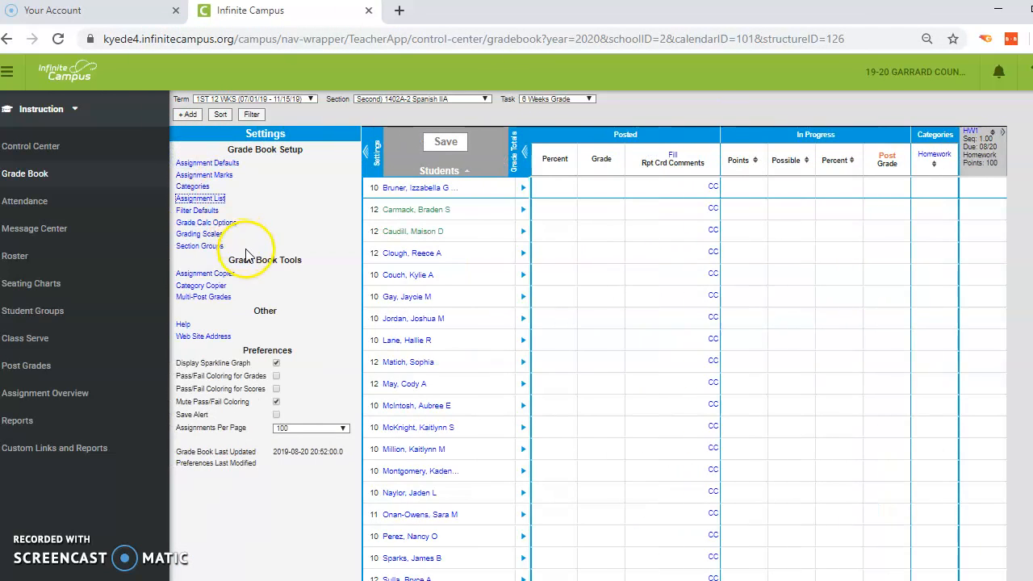